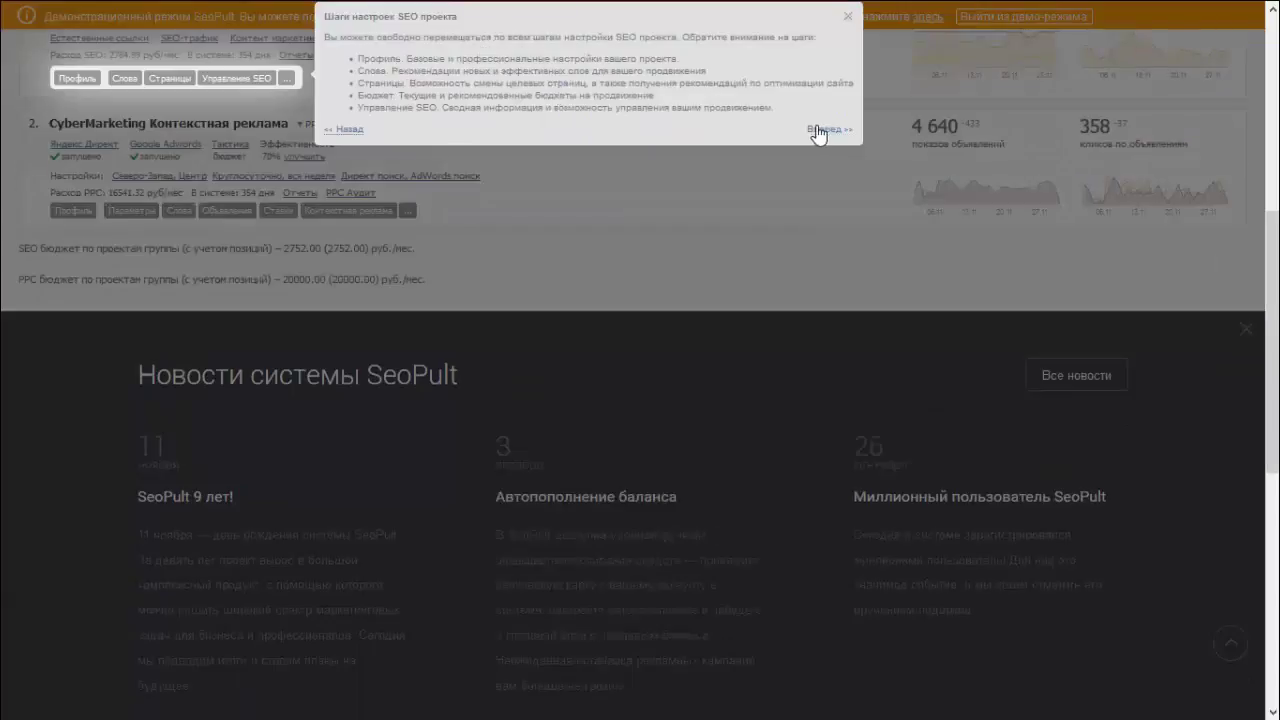
- Review the Cybermarketing SEO project's management sections for site optimization, external factors and site development
left_click(820, 130)
left_click(894, 89)
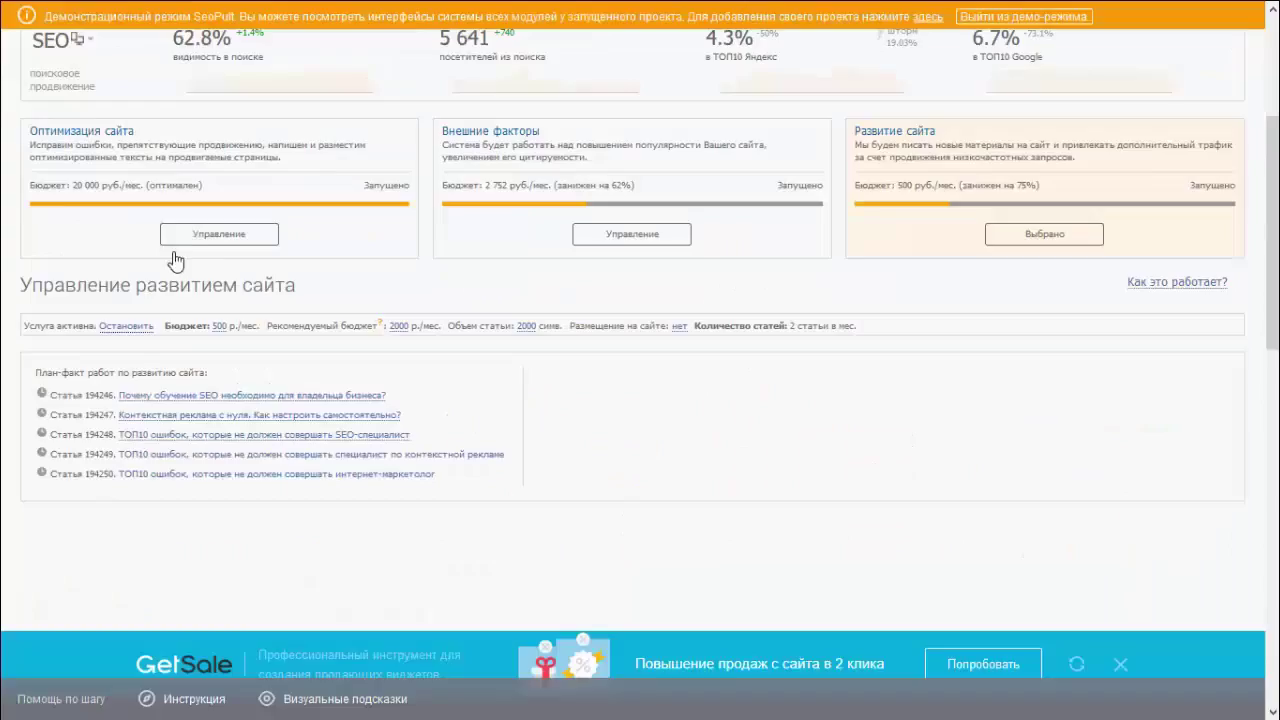
scroll(380, 335, "down", 15)
scroll(370, 340, "up", 15)
scroll(359, 338, "up", 1)
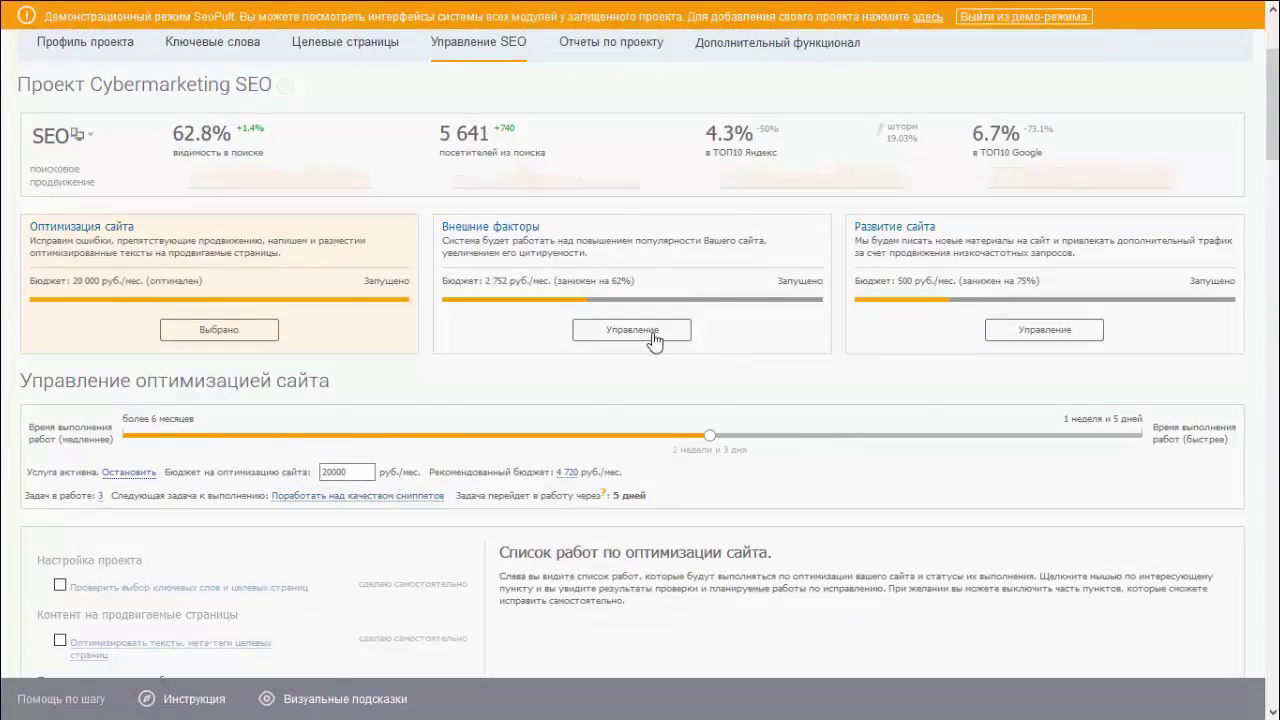
left_click(651, 335)
scroll(594, 375, "down", 3)
scroll(600, 378, "up", 3)
left_click(1043, 329)
scroll(630, 448, "up", 1)
scroll(334, 317, "up", 2)
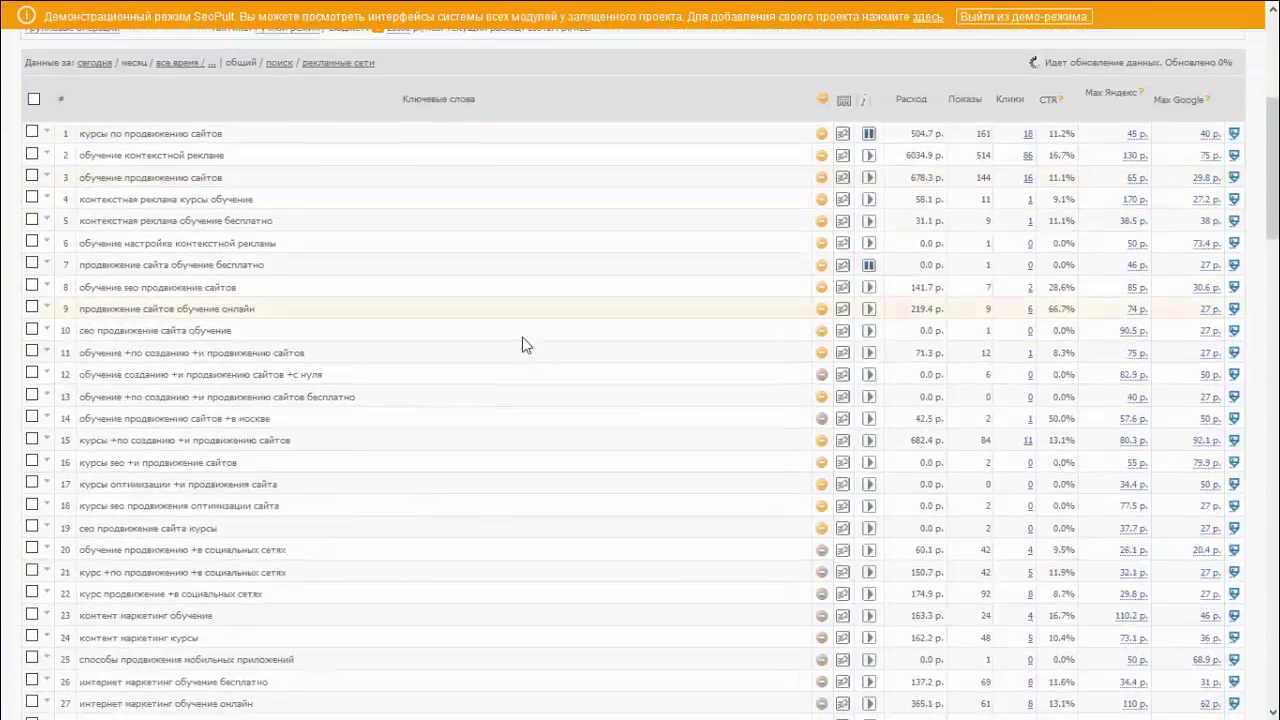
- Review the contextual advertising, natural links and traffic promotion modules of the cybermarketing.ru project
scroll(523, 343, "down", 10)
scroll(516, 349, "up", 18)
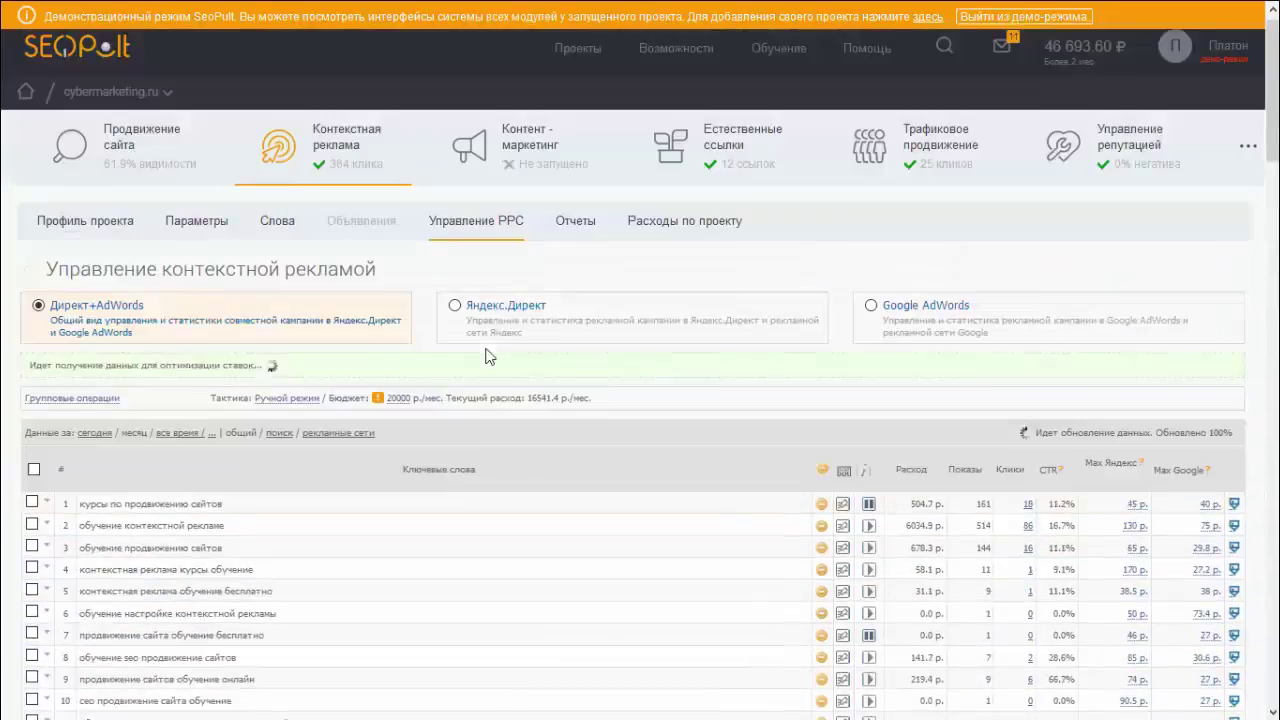
left_click(263, 244)
scroll(447, 315, "up", 2)
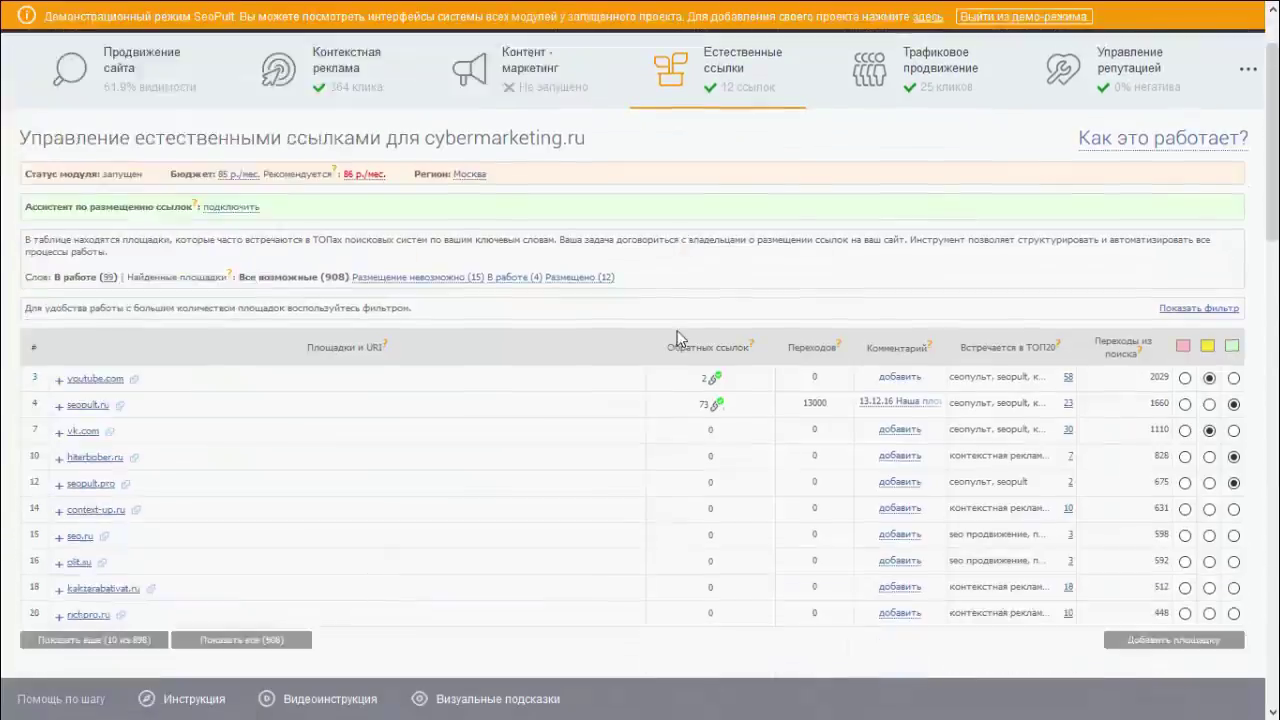
scroll(674, 340, "down", 10)
scroll(671, 343, "up", 10)
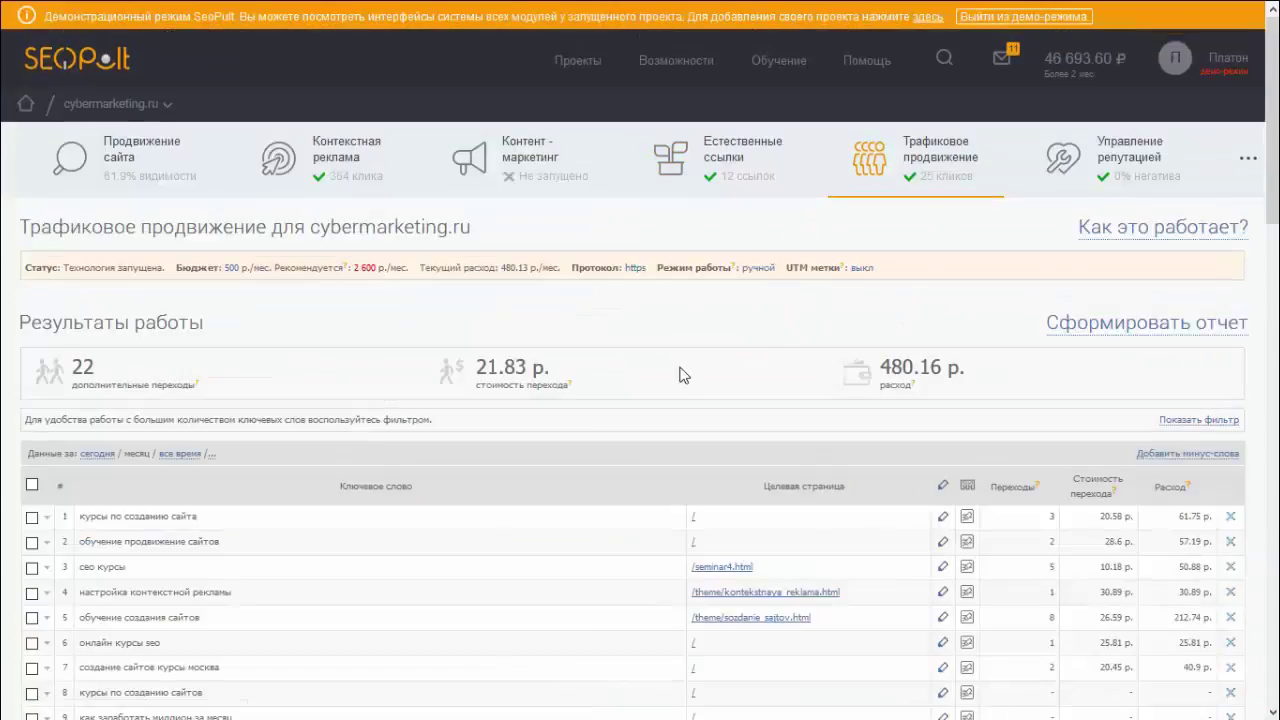
scroll(683, 375, "down", 8)
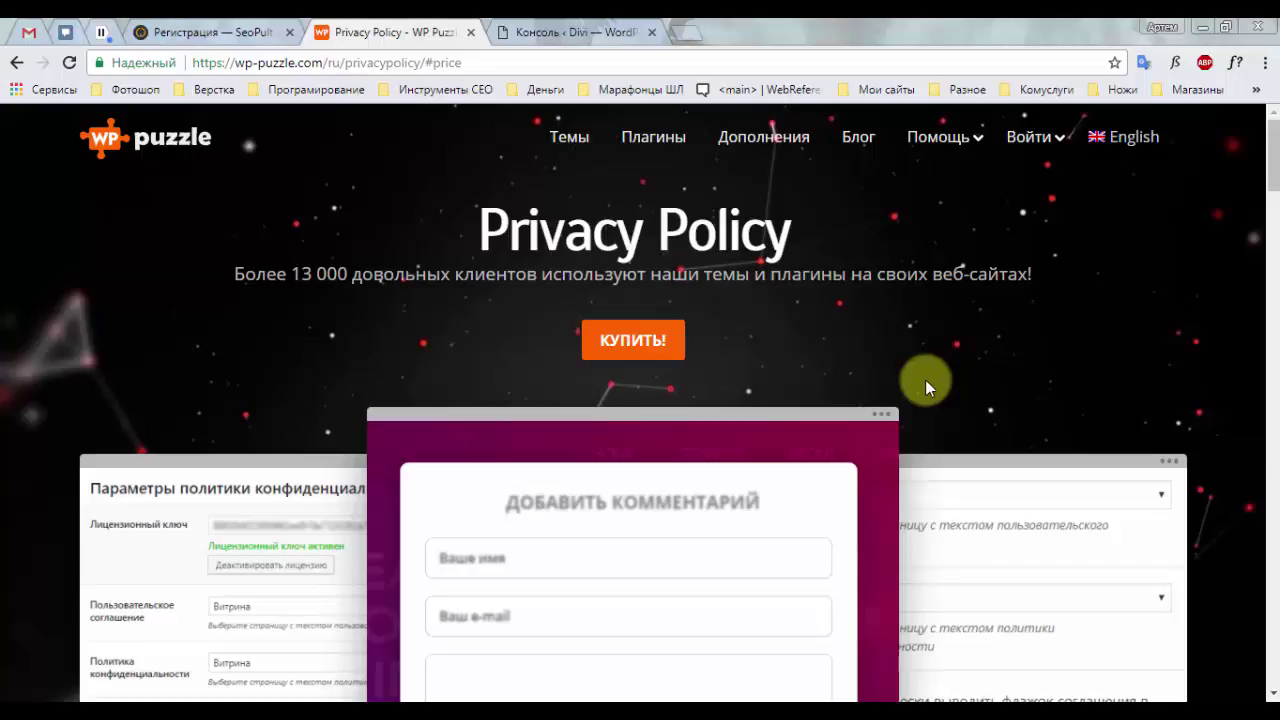
- Look through the Privacy Policy plugin's product page, including its requirements and available packages, and return to its beginning
scroll(990, 375, "down", 1)
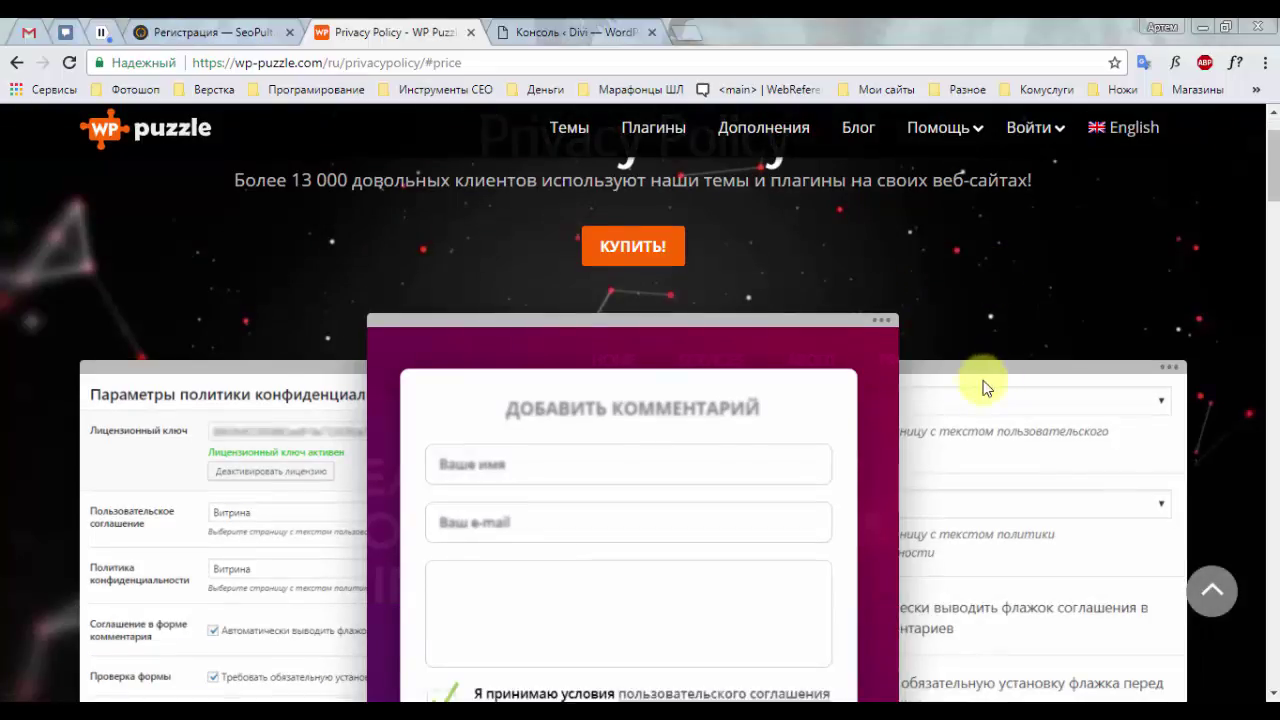
scroll(980, 382, "up", 1)
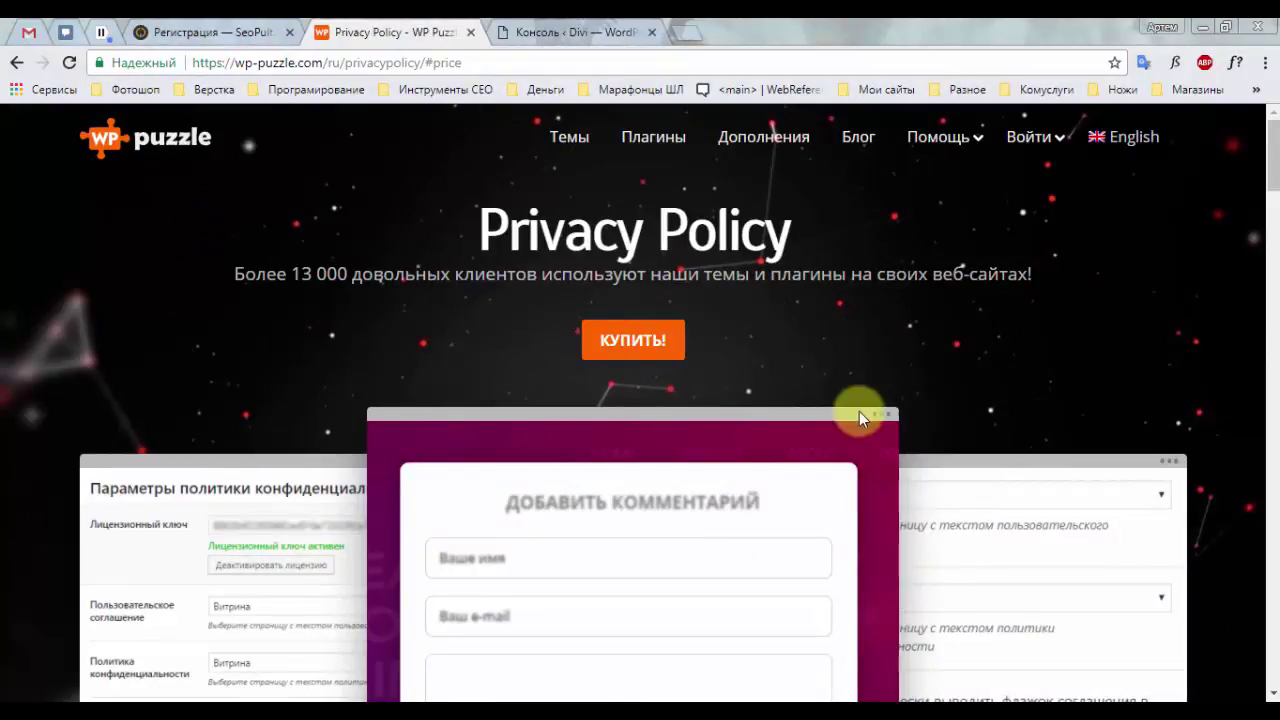
scroll(860, 385, "down", 10)
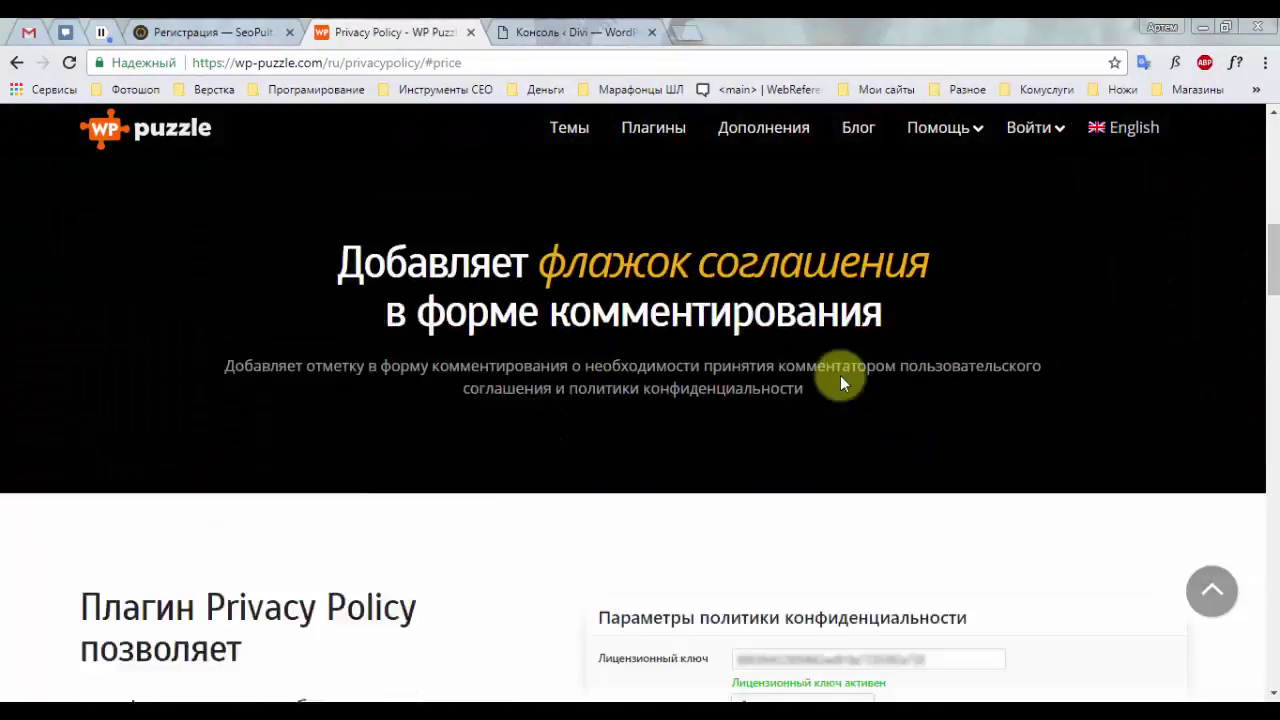
scroll(840, 382, "down", 15)
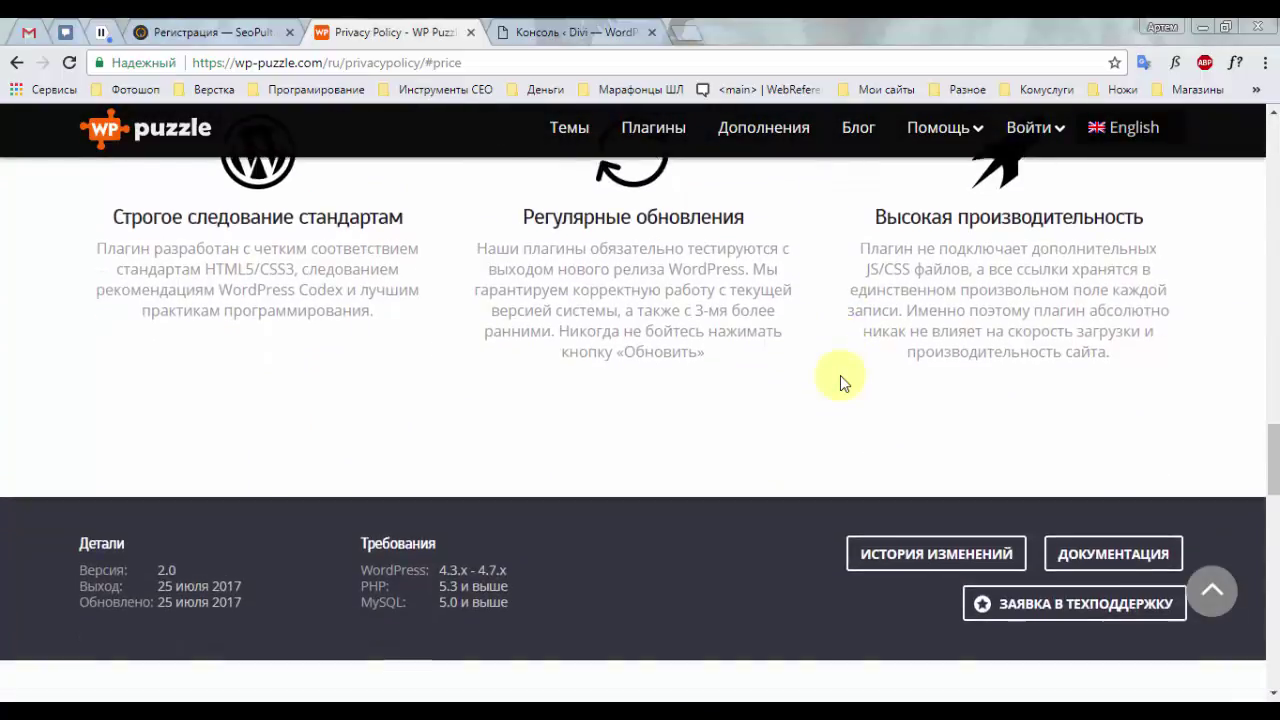
scroll(840, 375, "up", 4)
left_click(1095, 268)
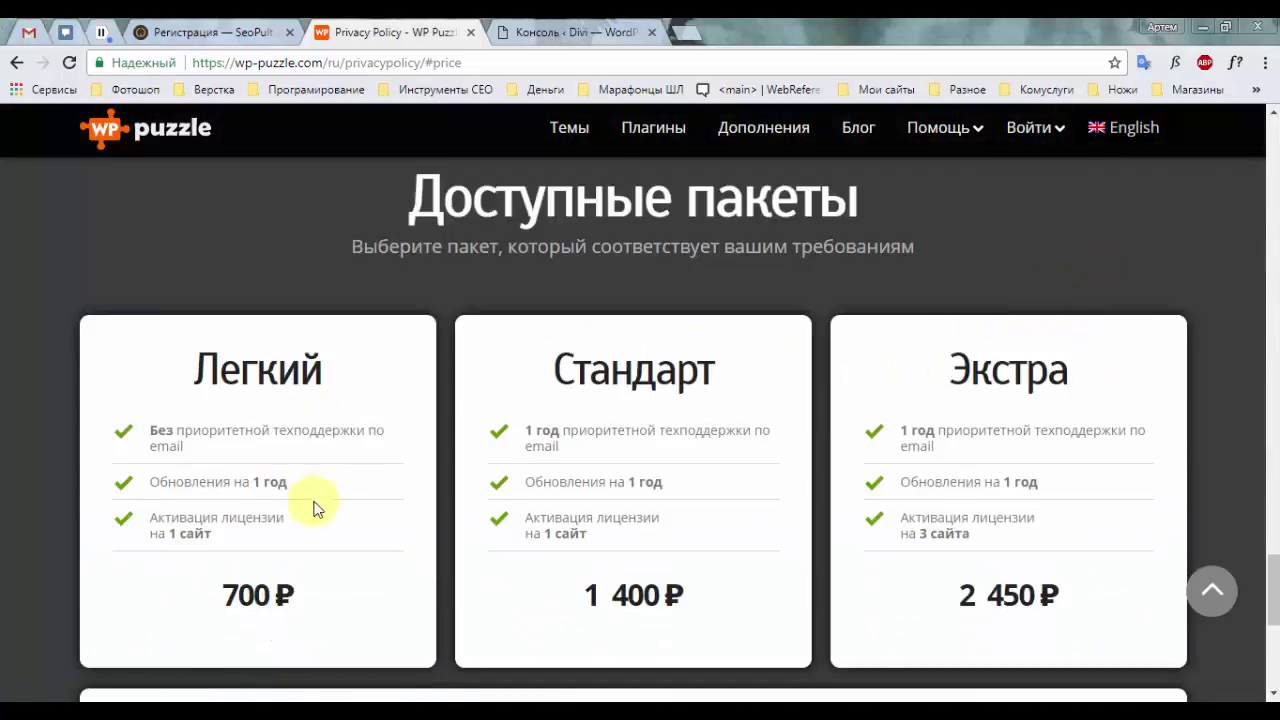
left_click(1212, 590)
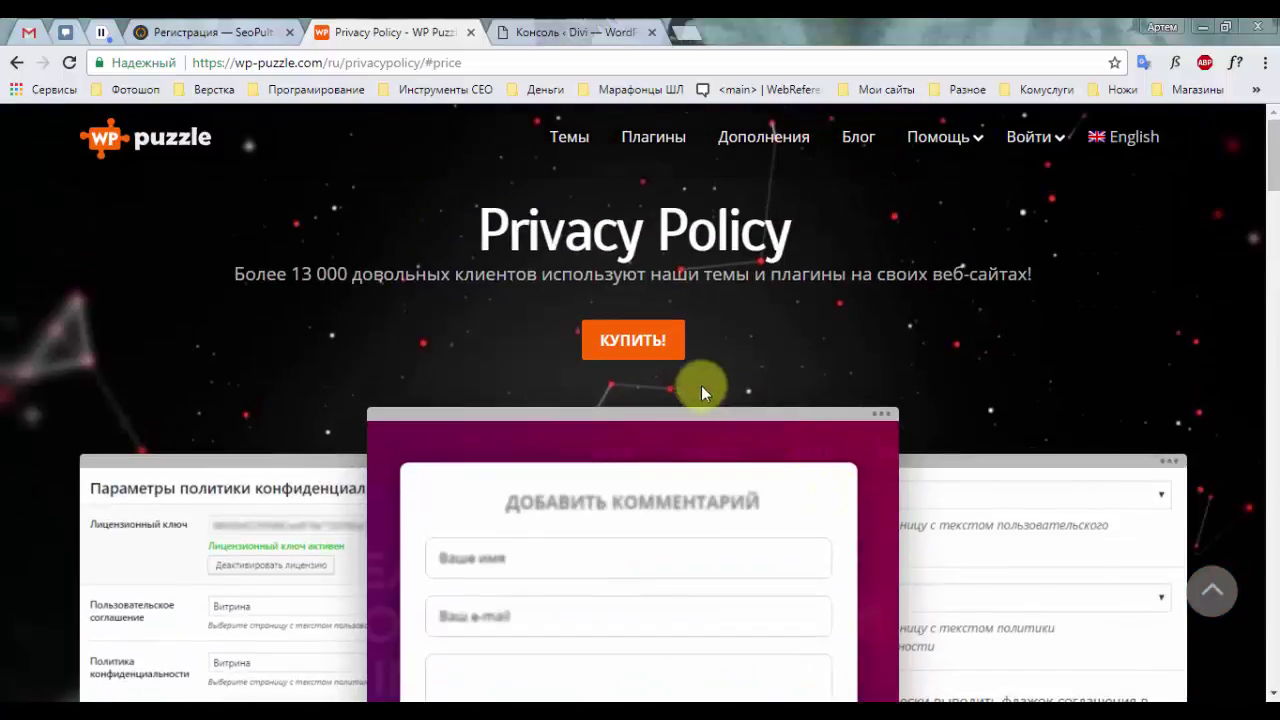
- Examine the sample comment form with the consent checkbox and the list of the Privacy Policy plugin's features
scroll(586, 370, "down", 5)
scroll(582, 365, "up", 3)
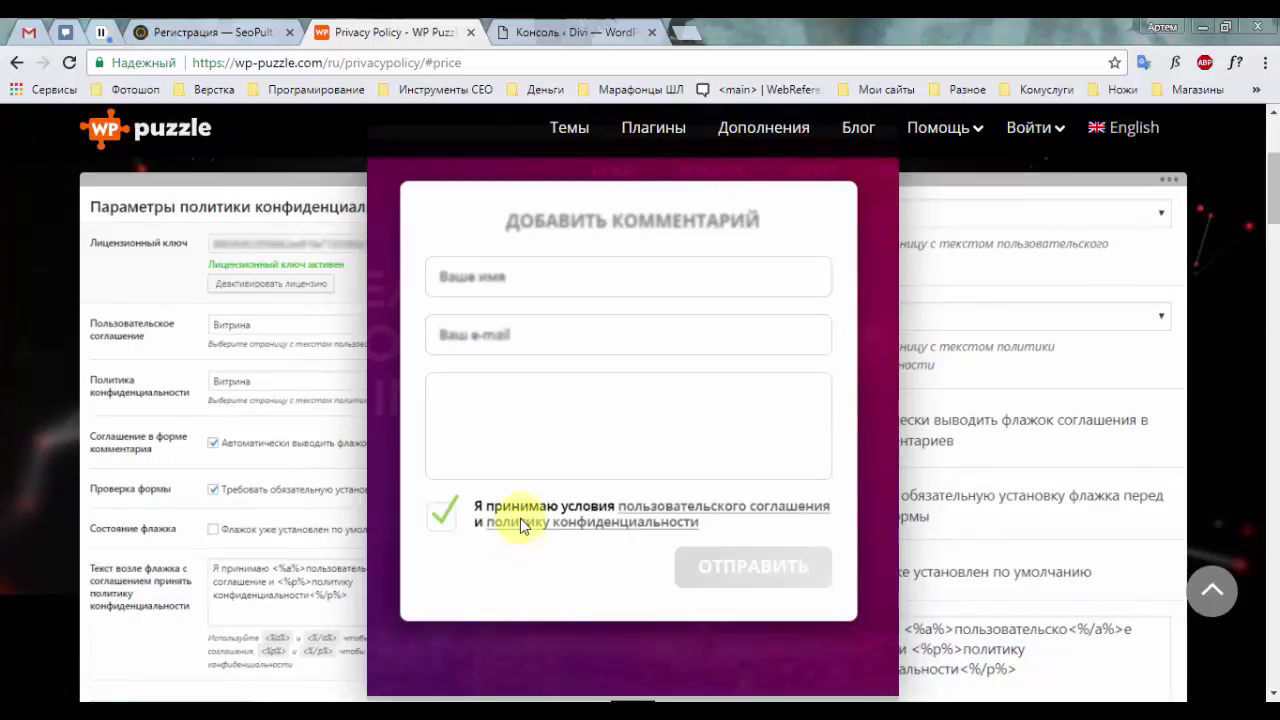
scroll(519, 518, "down", 5)
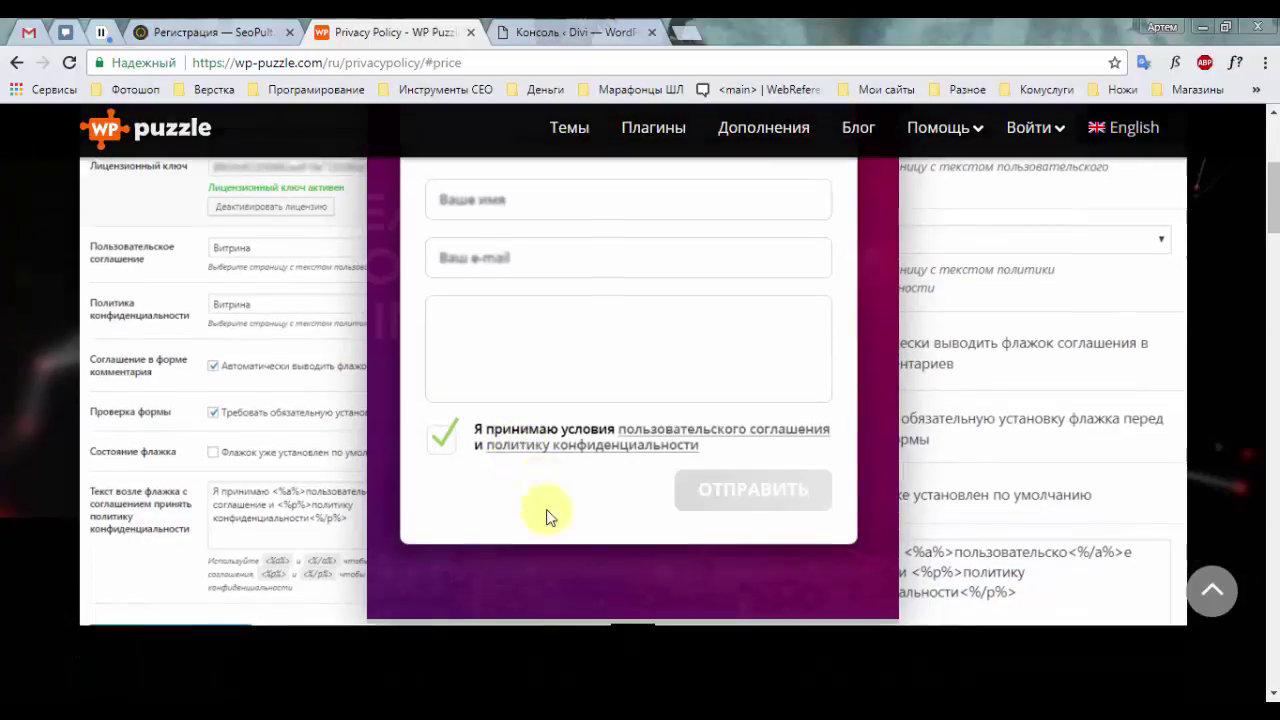
scroll(563, 521, "down", 5)
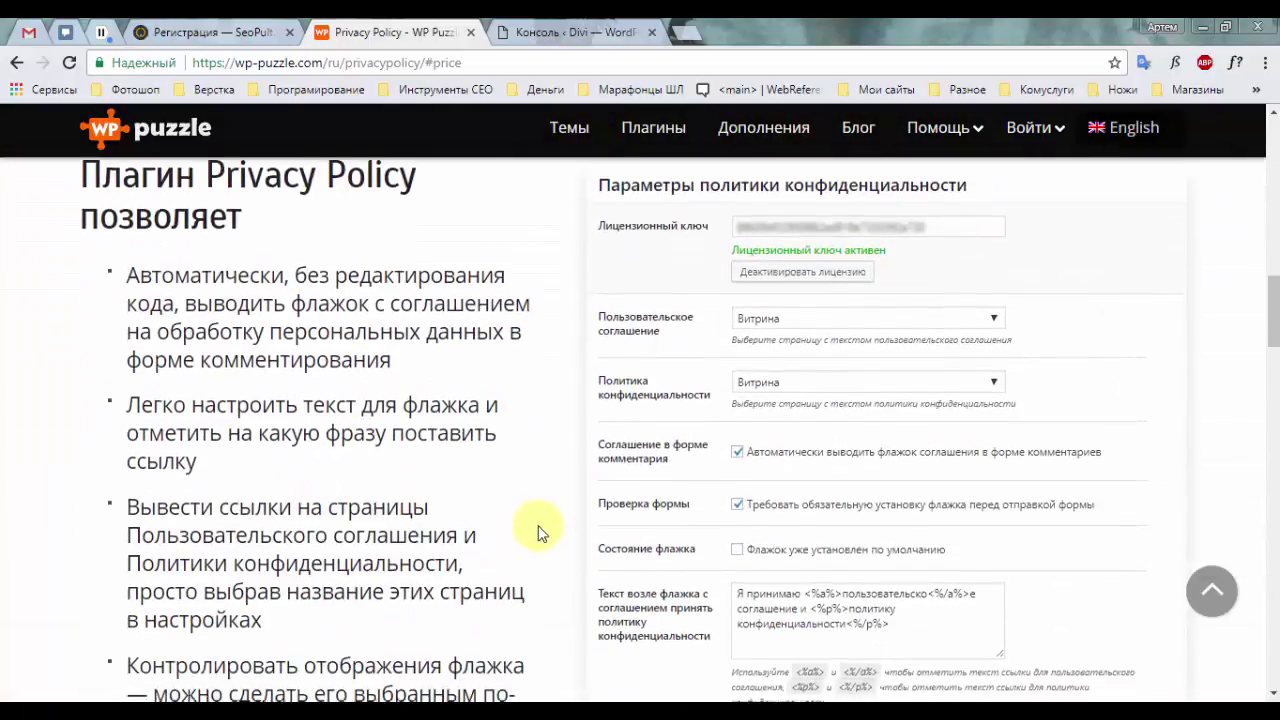
scroll(538, 529, "down", 2)
scroll(538, 530, "up", 4)
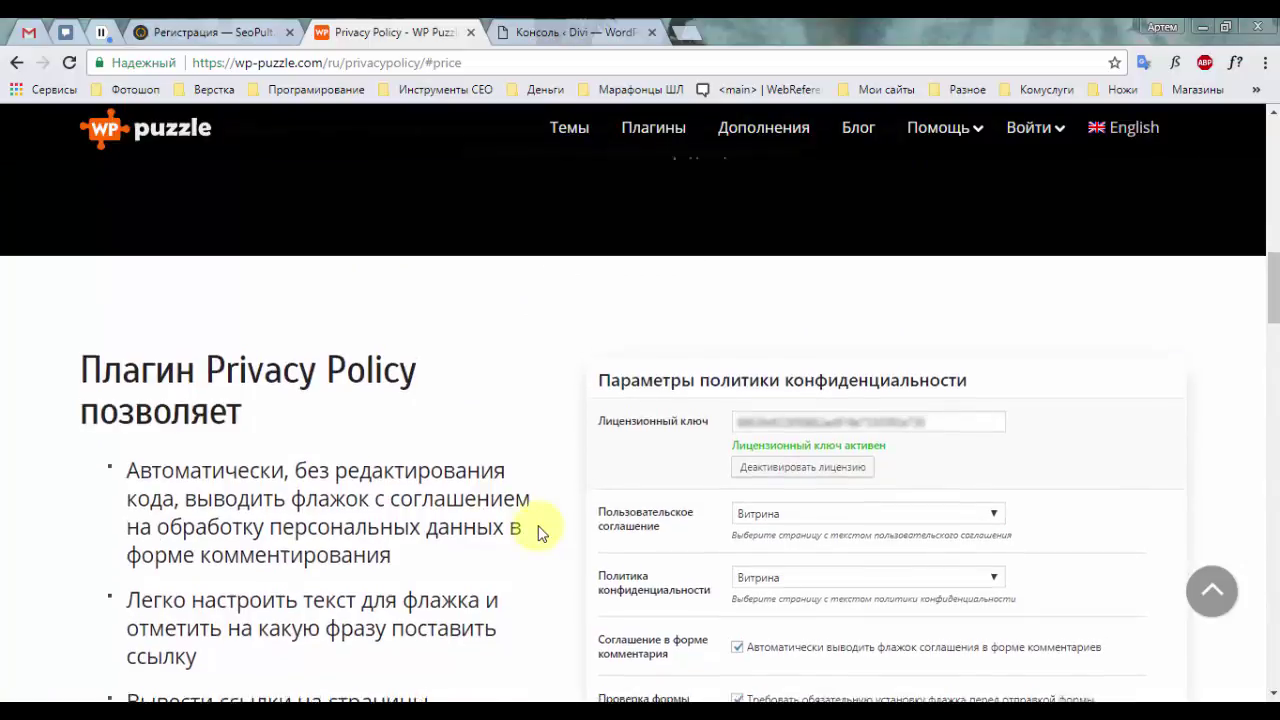
scroll(538, 532, "up", 5)
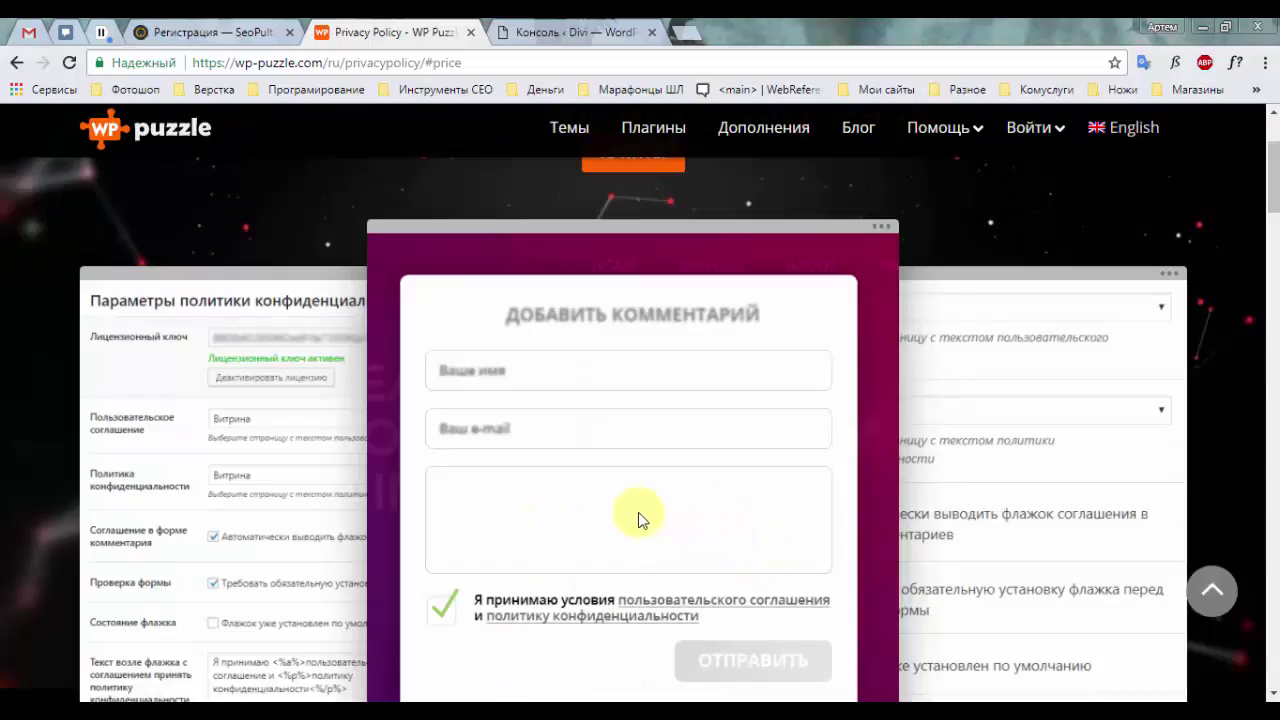
scroll(578, 495, "down", 2)
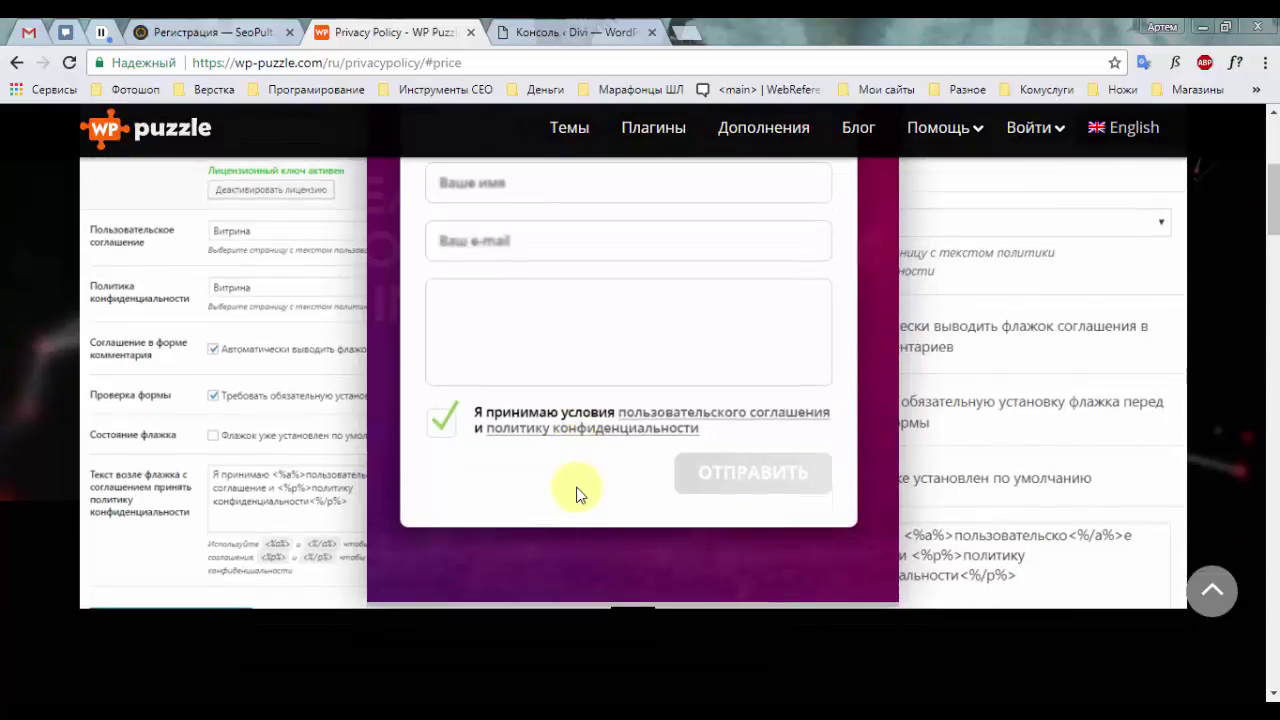
- Switch to the WordPress dashboard of the Divi site and open the "Политика конфиденциальности" plugin settings
left_click(560, 32)
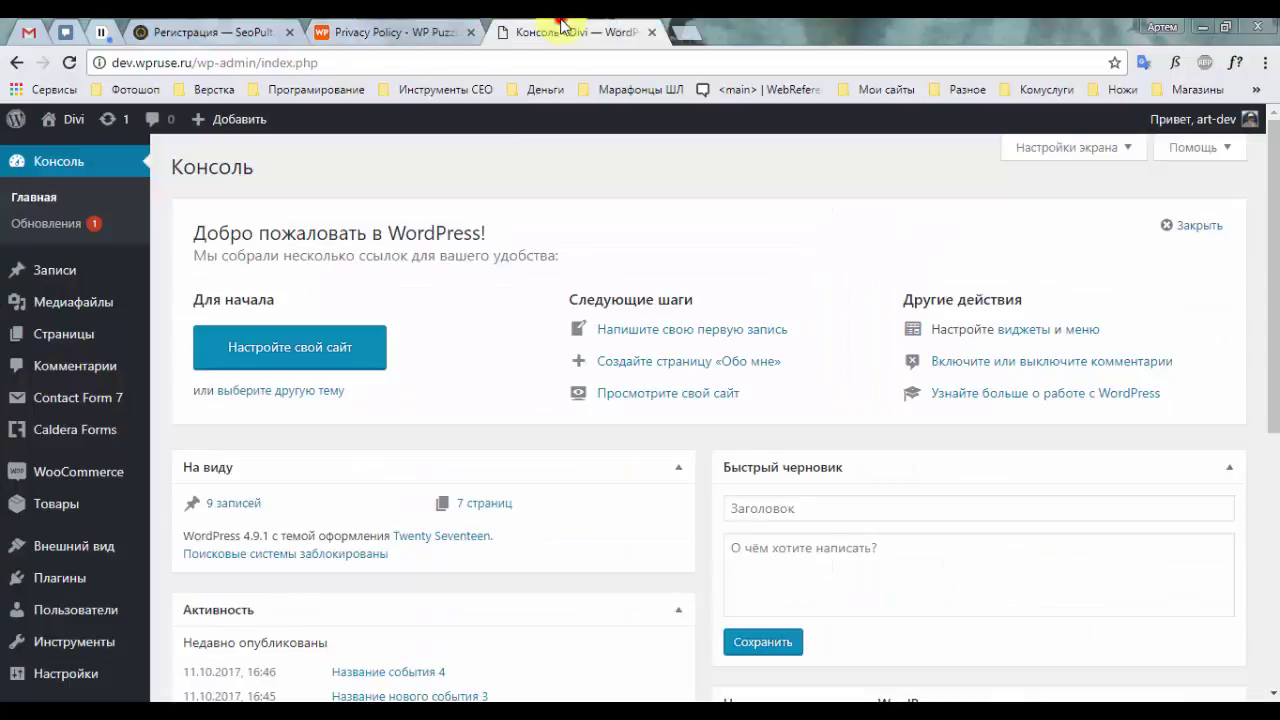
scroll(329, 614, "down", 2)
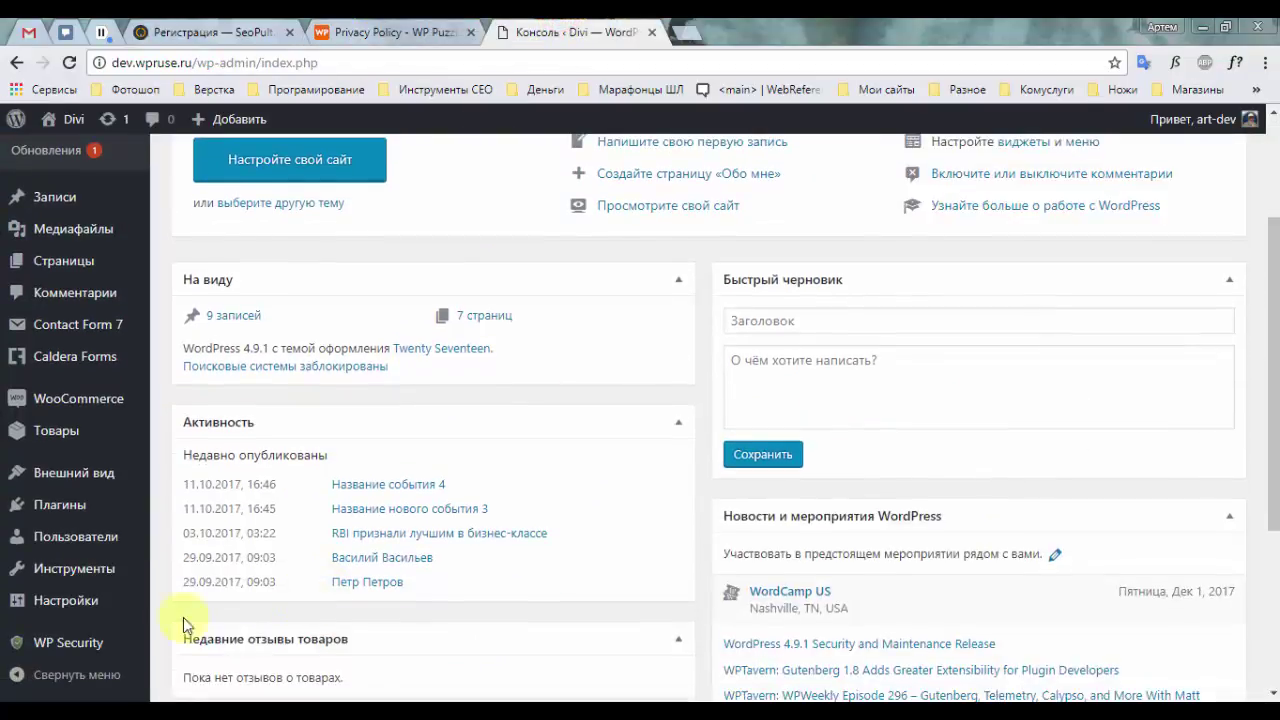
mouse_move(78, 605)
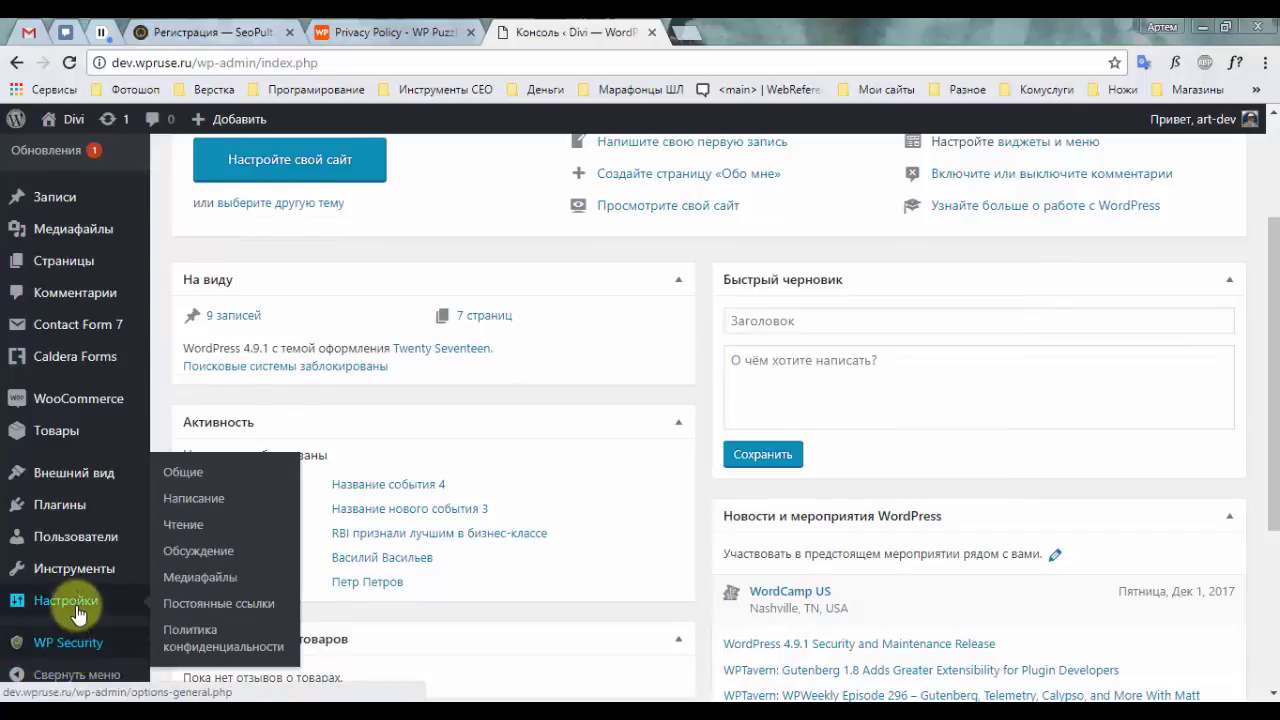
left_click(205, 636)
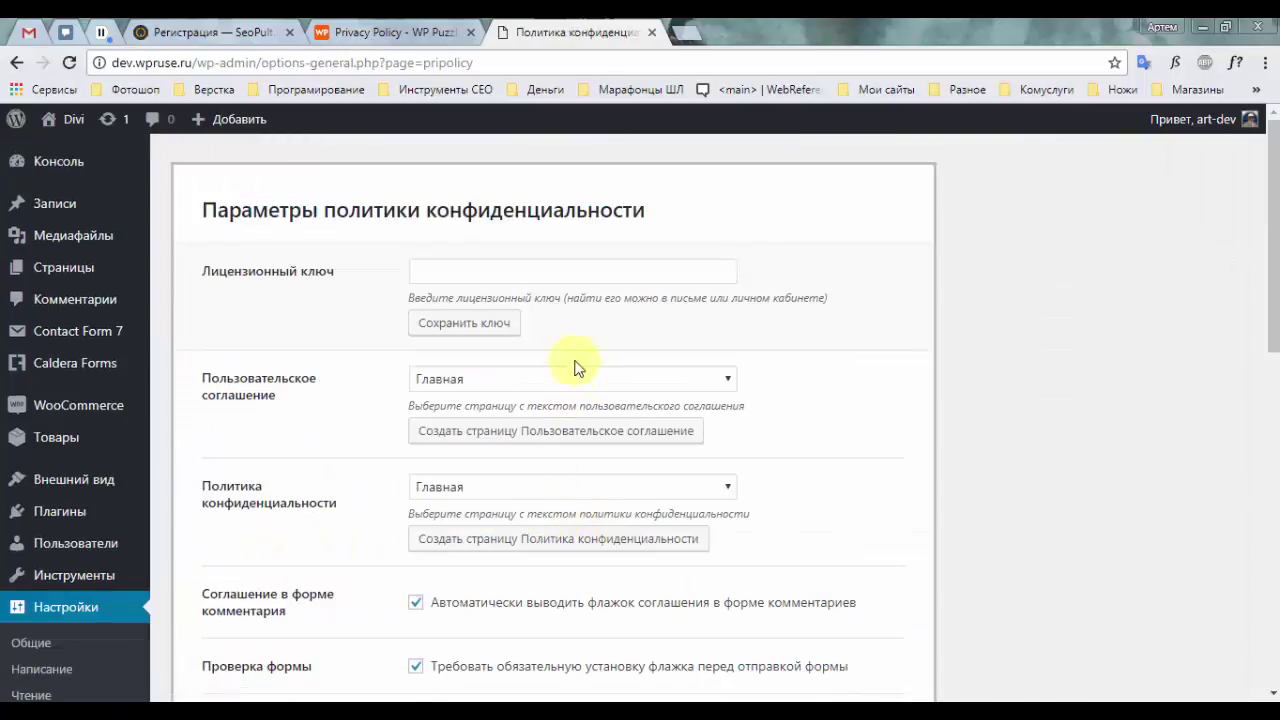
- Look over the privacy policy parameters, from the licence key to the WooCommerce and contact form options
scroll(571, 255, "down", 3)
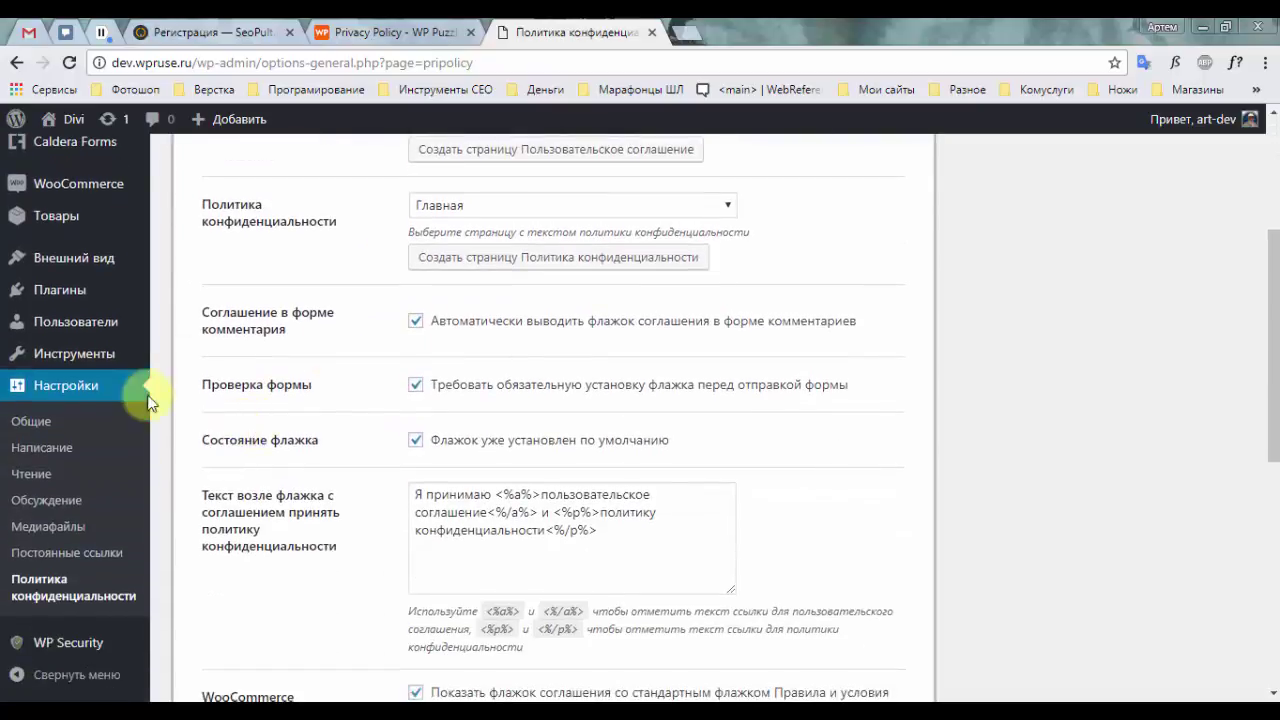
scroll(583, 368, "up", 3)
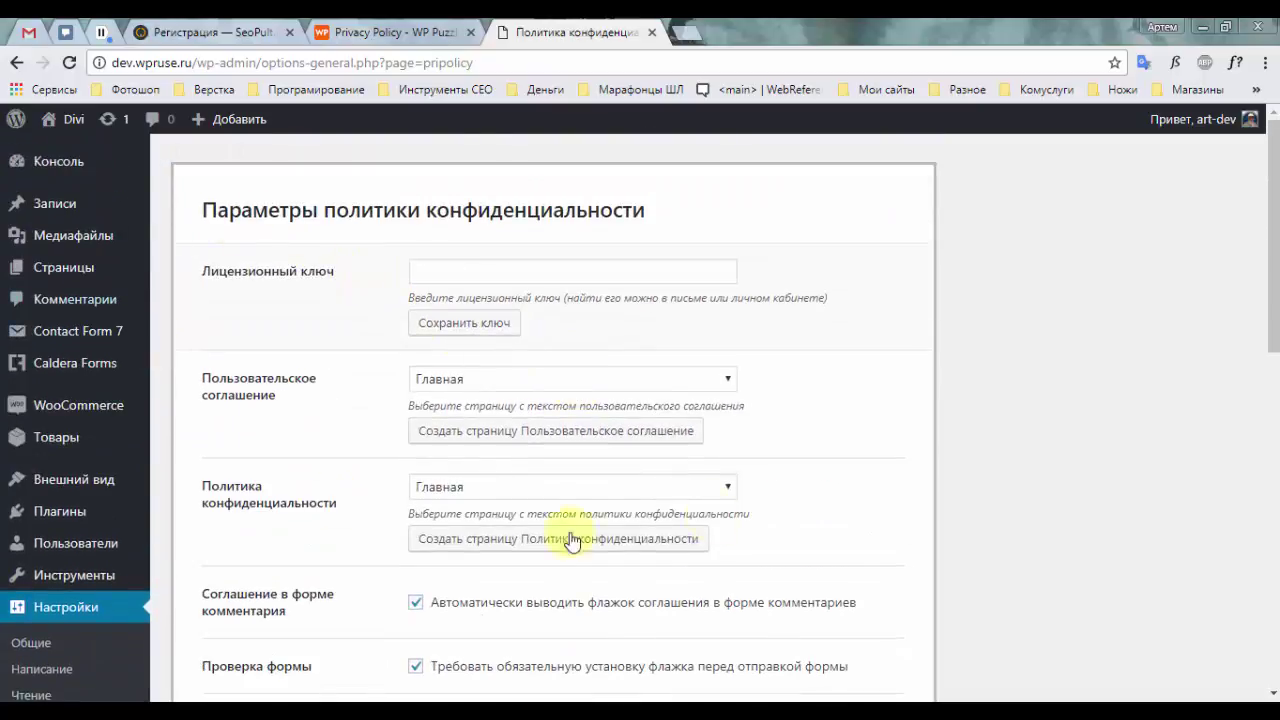
scroll(920, 337, "down", 7)
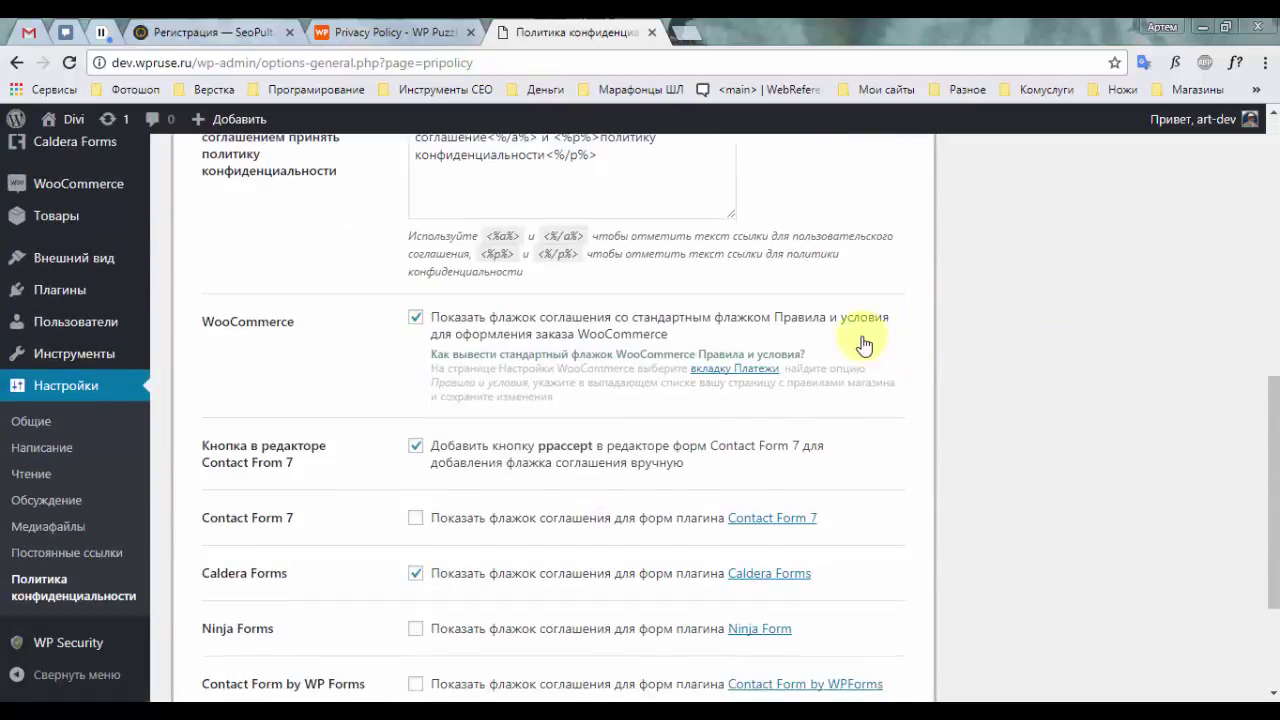
scroll(866, 346, "up", 6)
scroll(610, 308, "up", 1)
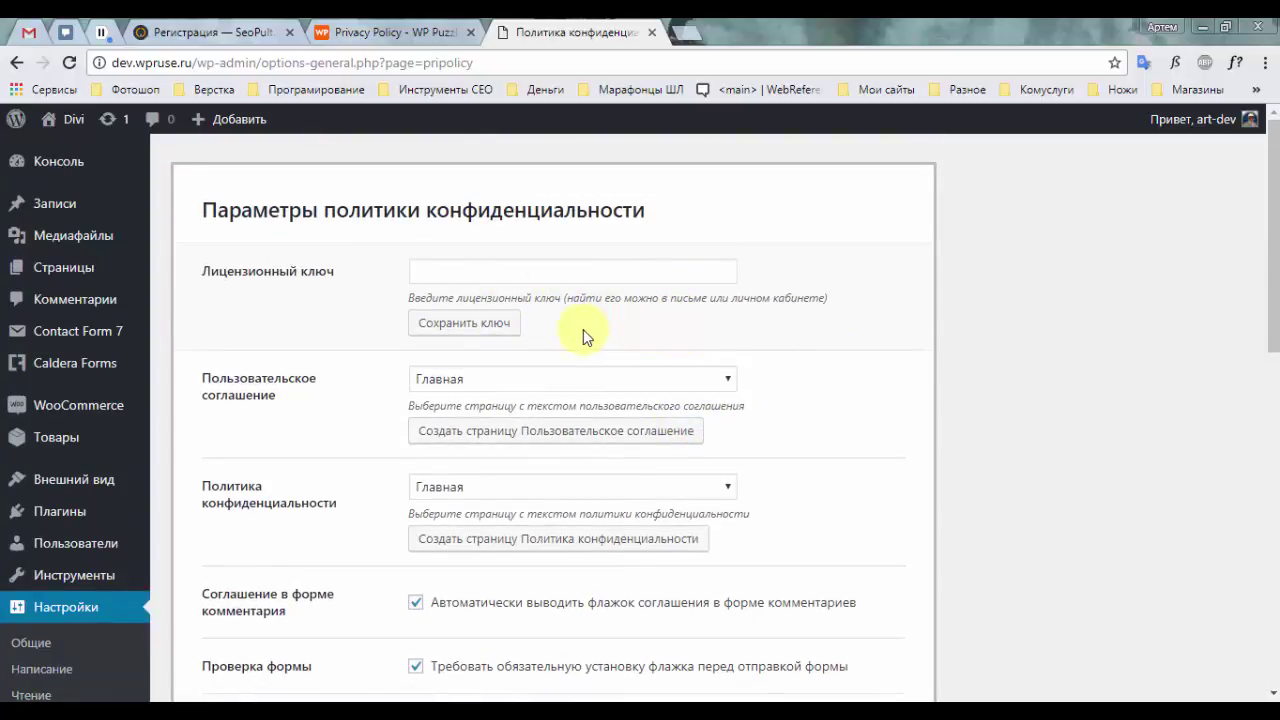
- Check which existing pages can be assigned as the "Пользовательское соглашение", leaving the list without choosing one
scroll(586, 377, "down", 2)
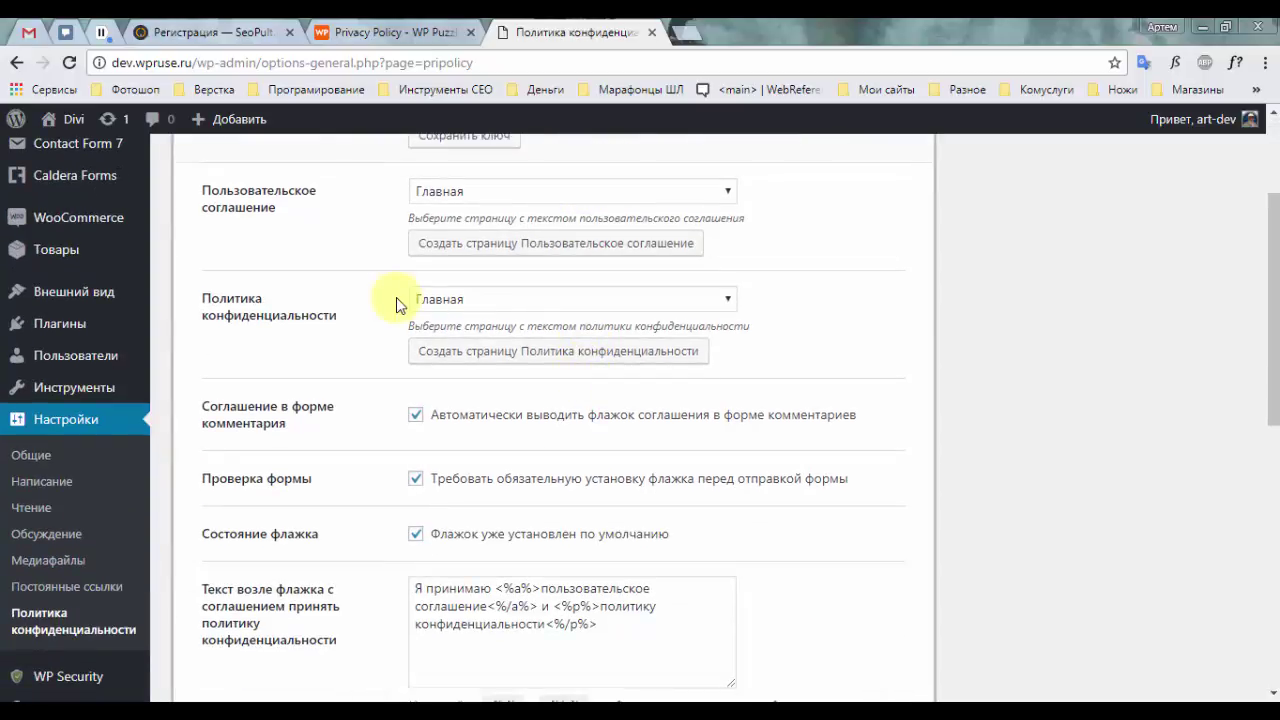
left_click(572, 191)
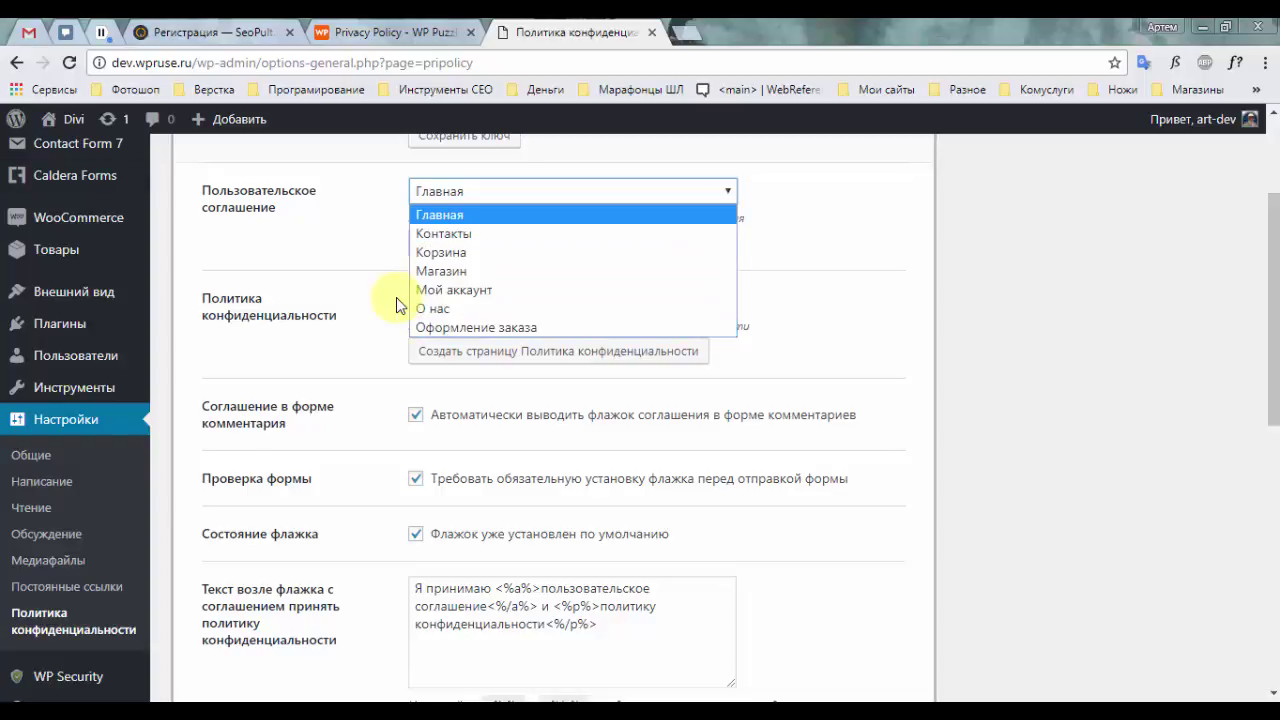
left_click(397, 305)
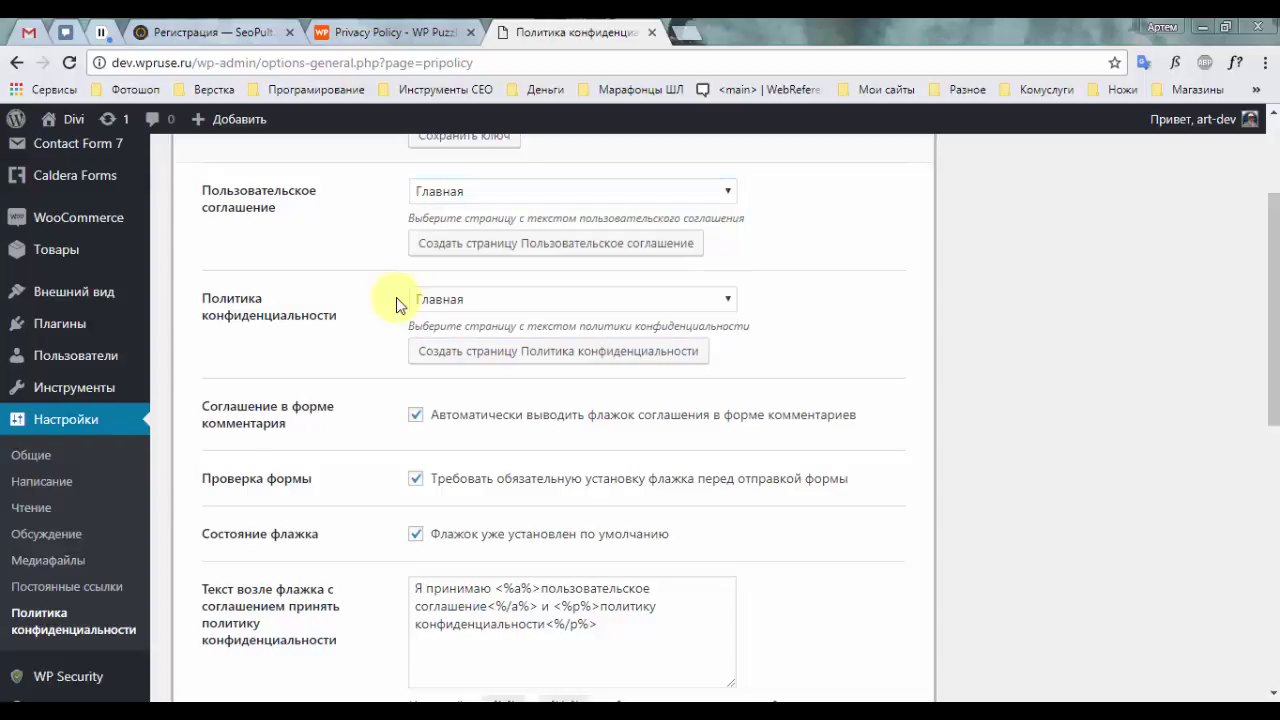
scroll(398, 304, "up", 1)
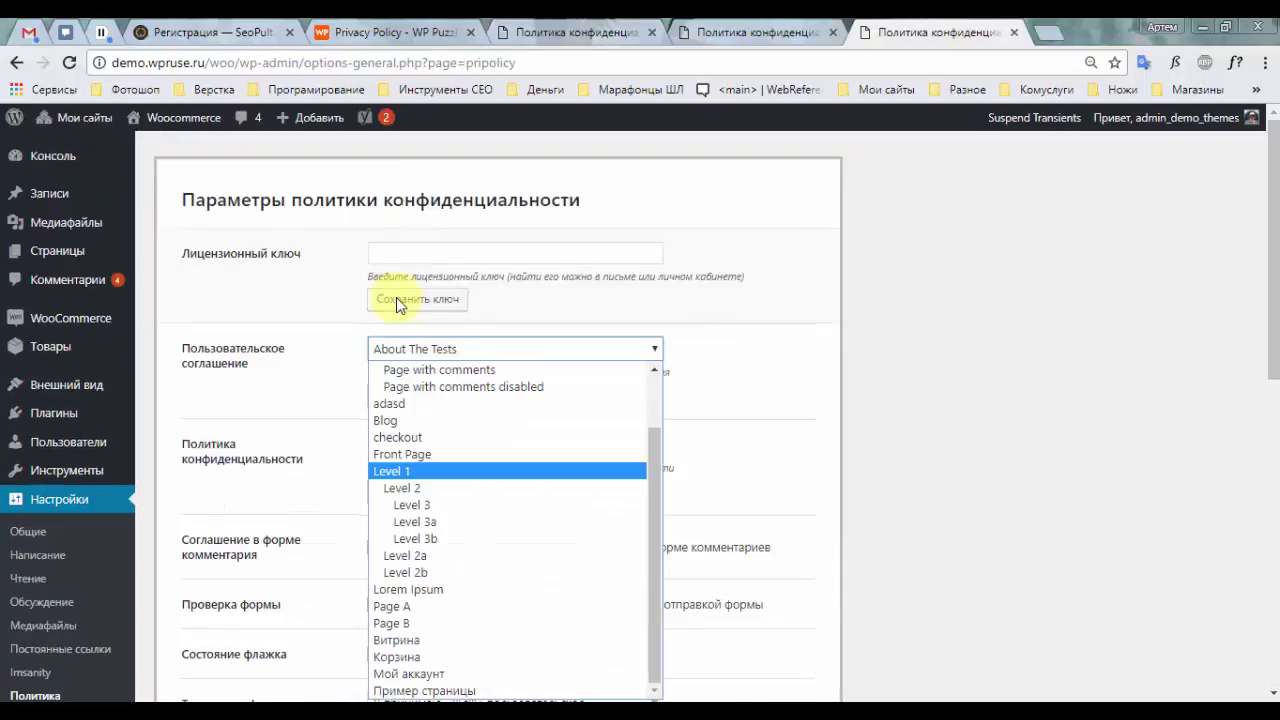
- Browse the Woocommerce demo site's list of pages for the "Пользовательское соглашение" and close it without choosing
key("Down")
key("Down")
key("Down")
key("Down")
key("Down")
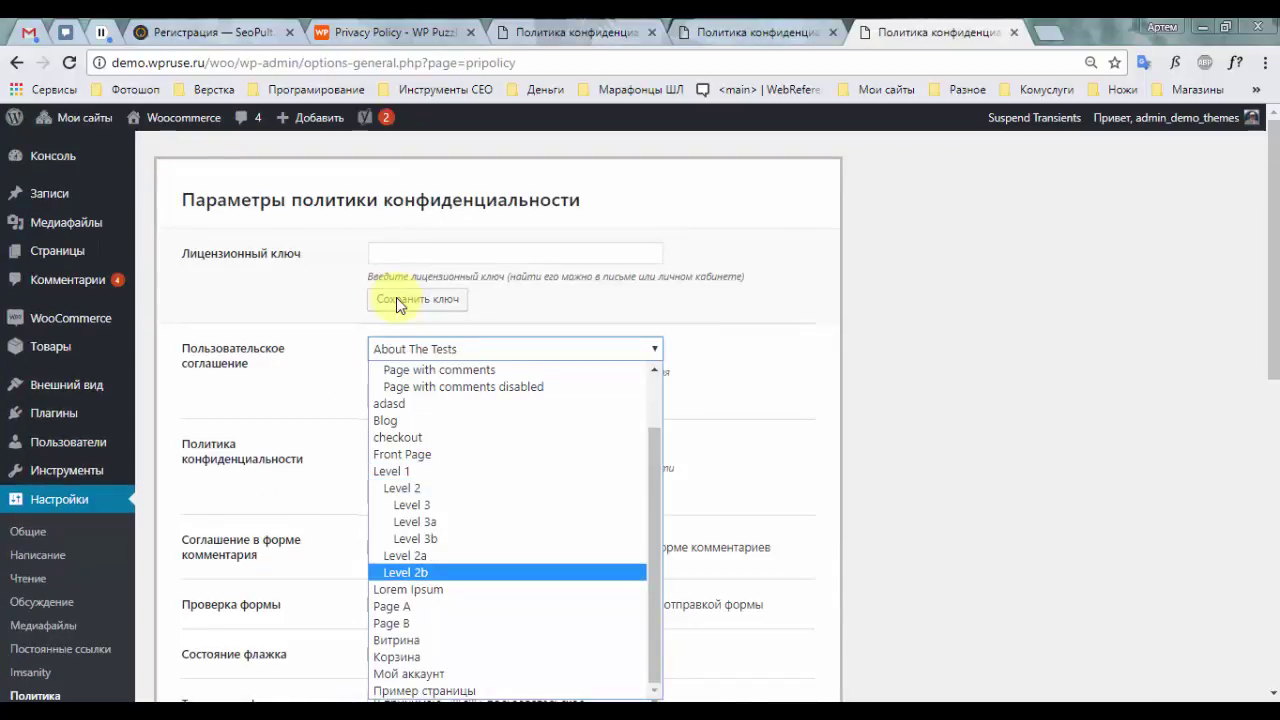
key("Up")
scroll(507, 530, "up", 1)
key("Escape")
- Generate the "Пользовательское соглашение" and "Политика конфиденциальности" pages from the plugin settings
key("Tab")
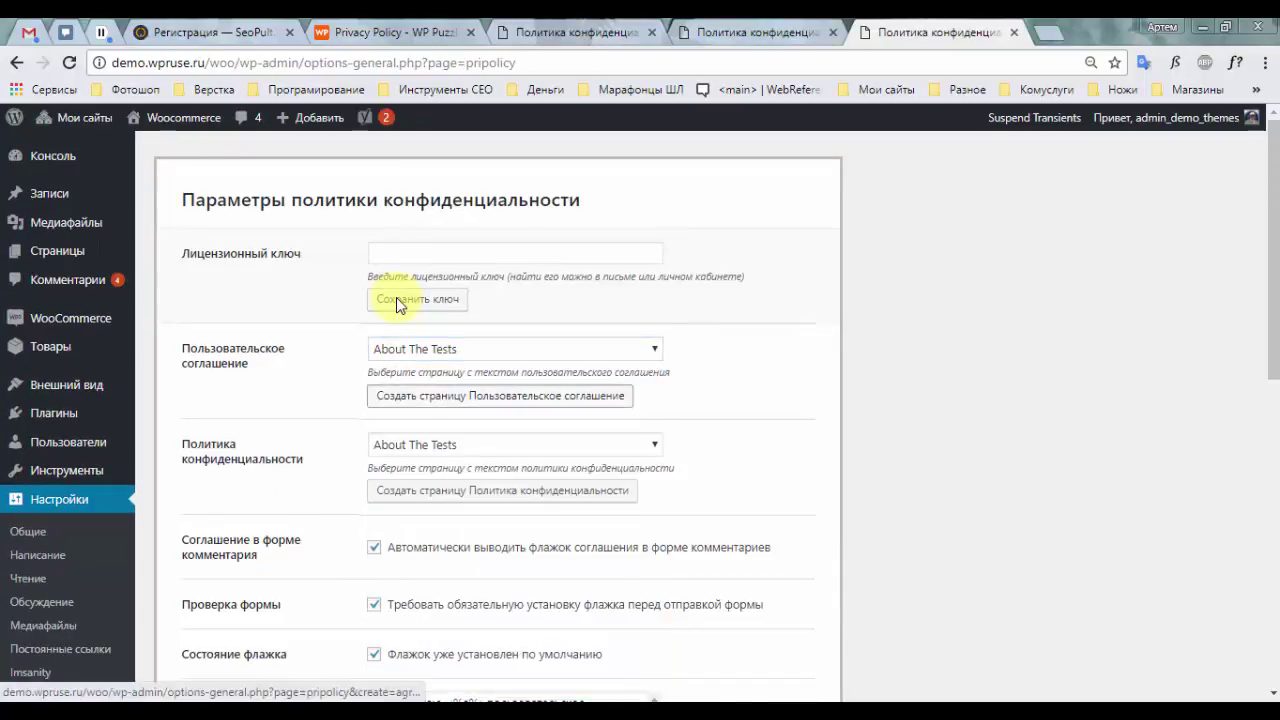
key("Return")
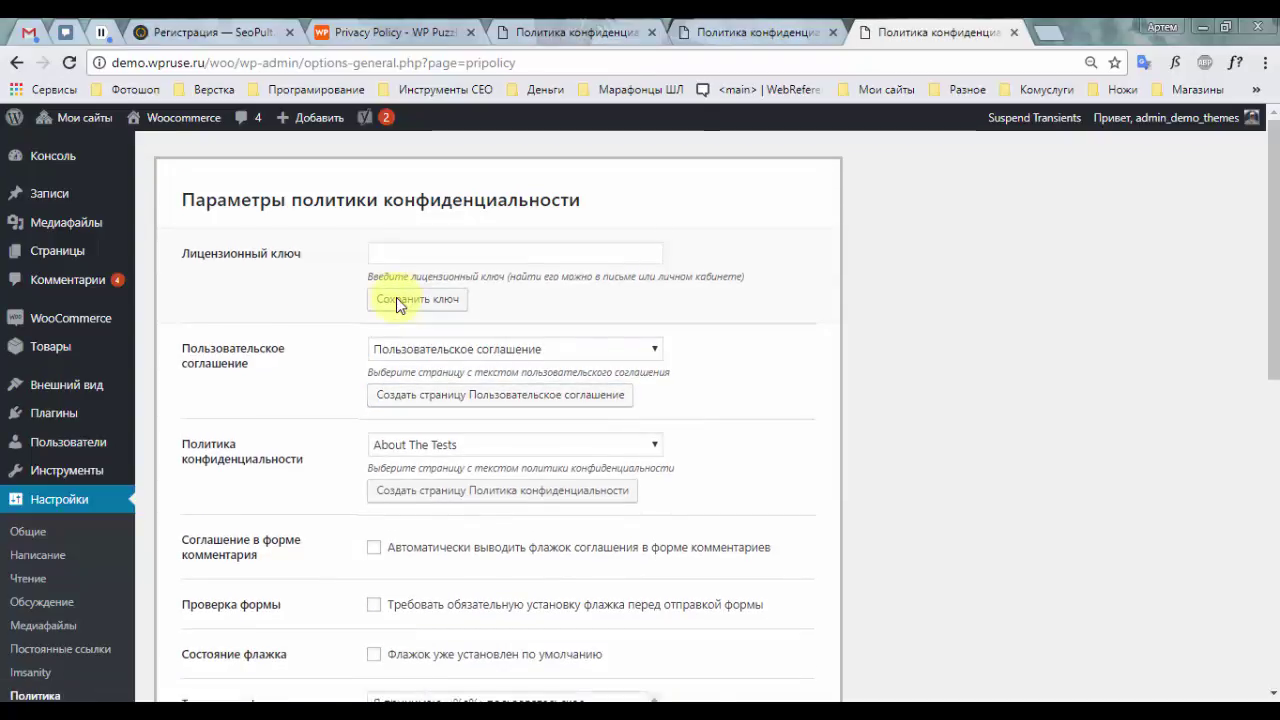
key("Tab")
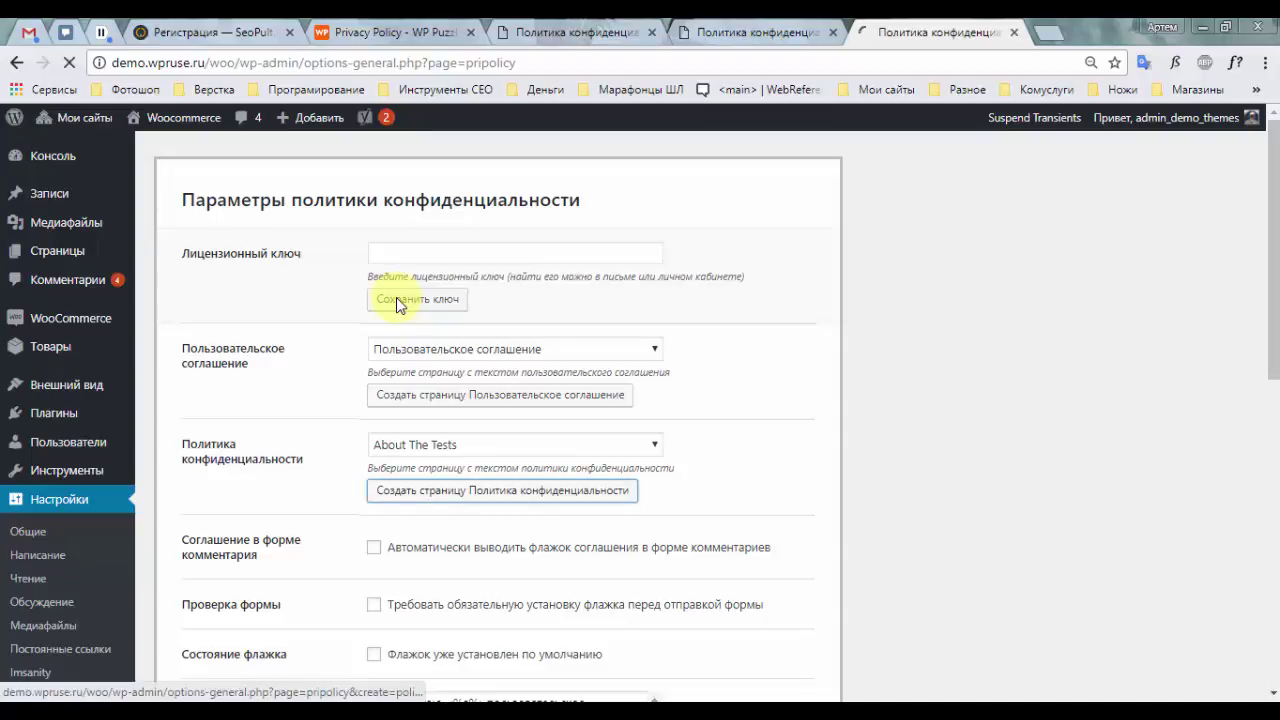
key("Return")
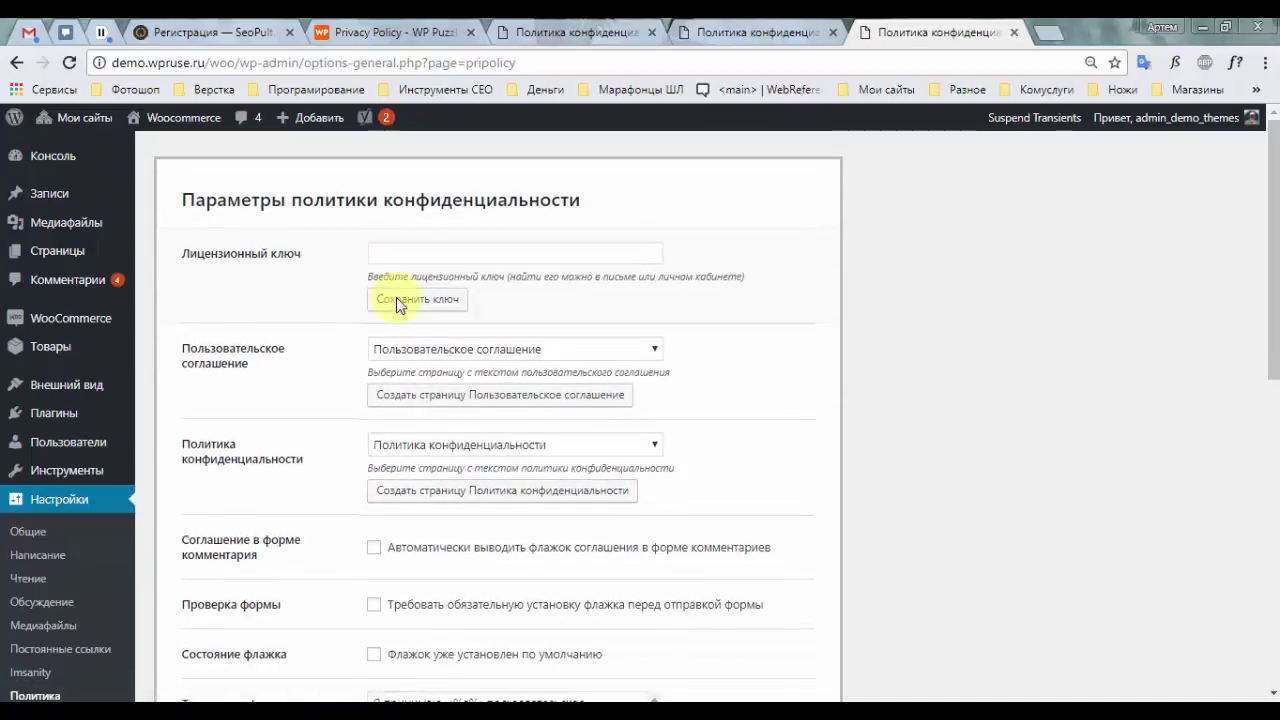
- Open the Woocommerce site's page list separately and look for the newly created agreement and policy pages
key("ctrl+Return")
key("ctrl+Tab")
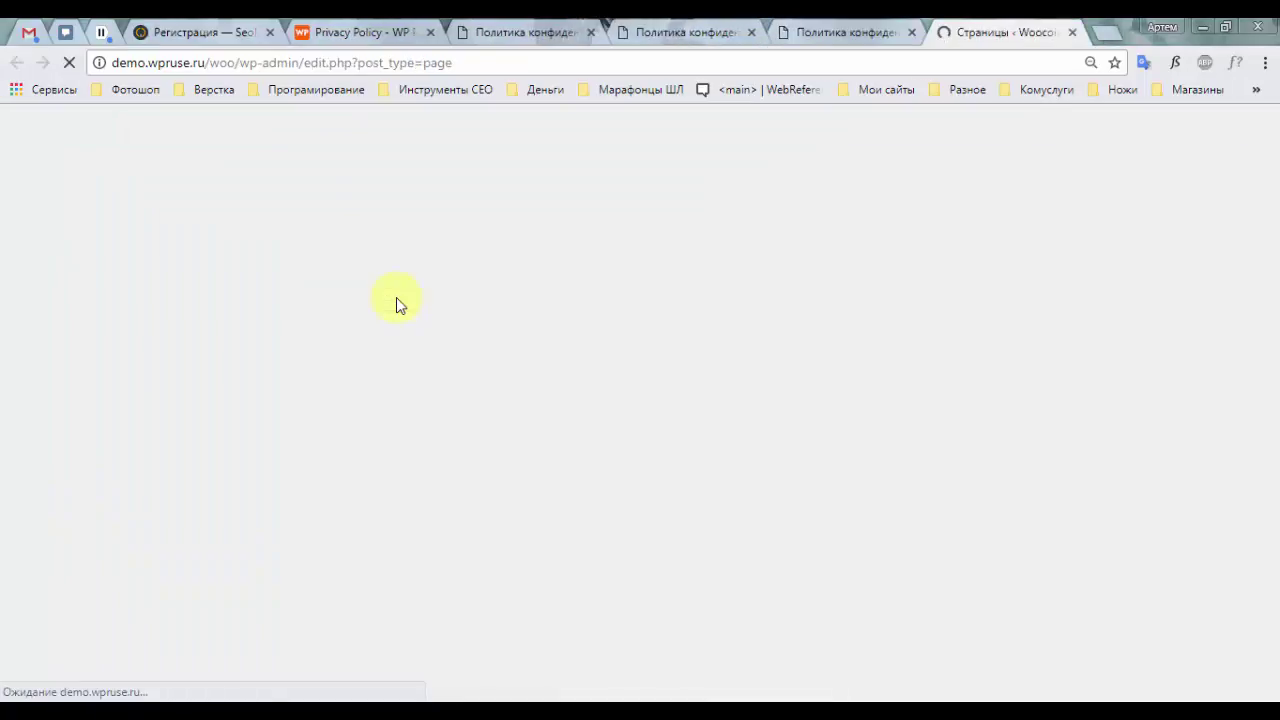
scroll(396, 297, "down", 10)
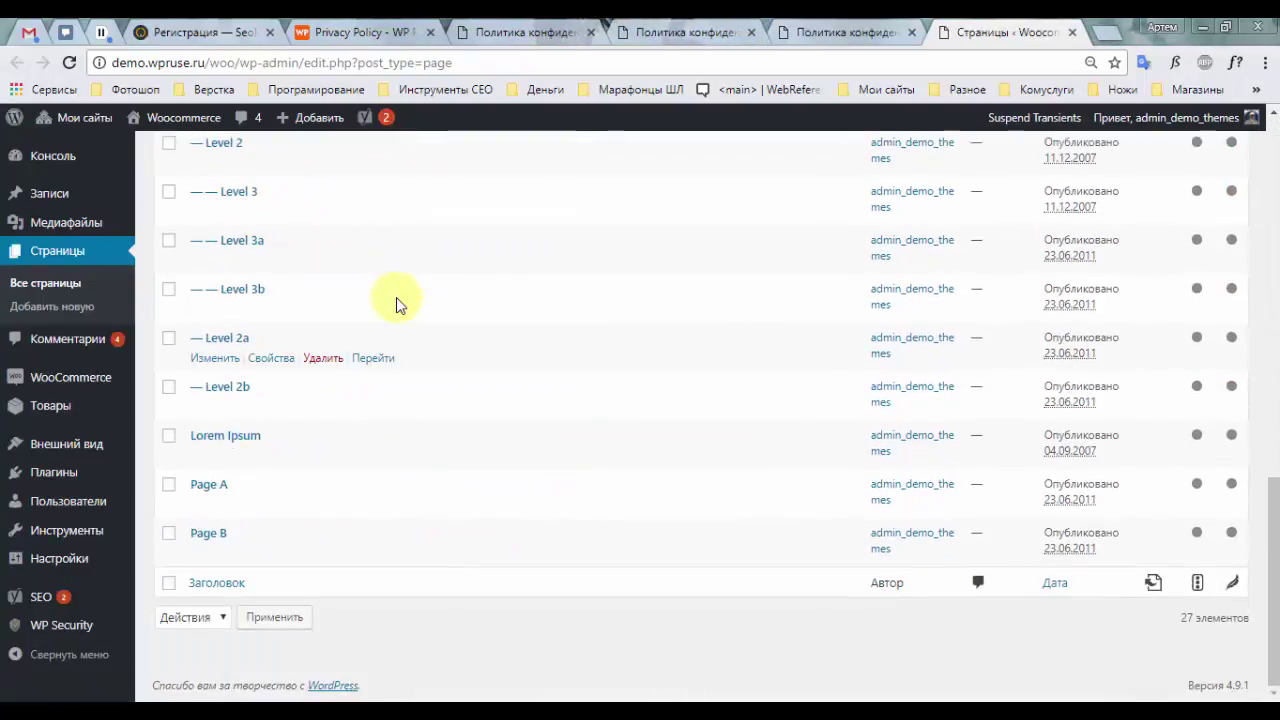
scroll(396, 297, "up", 10)
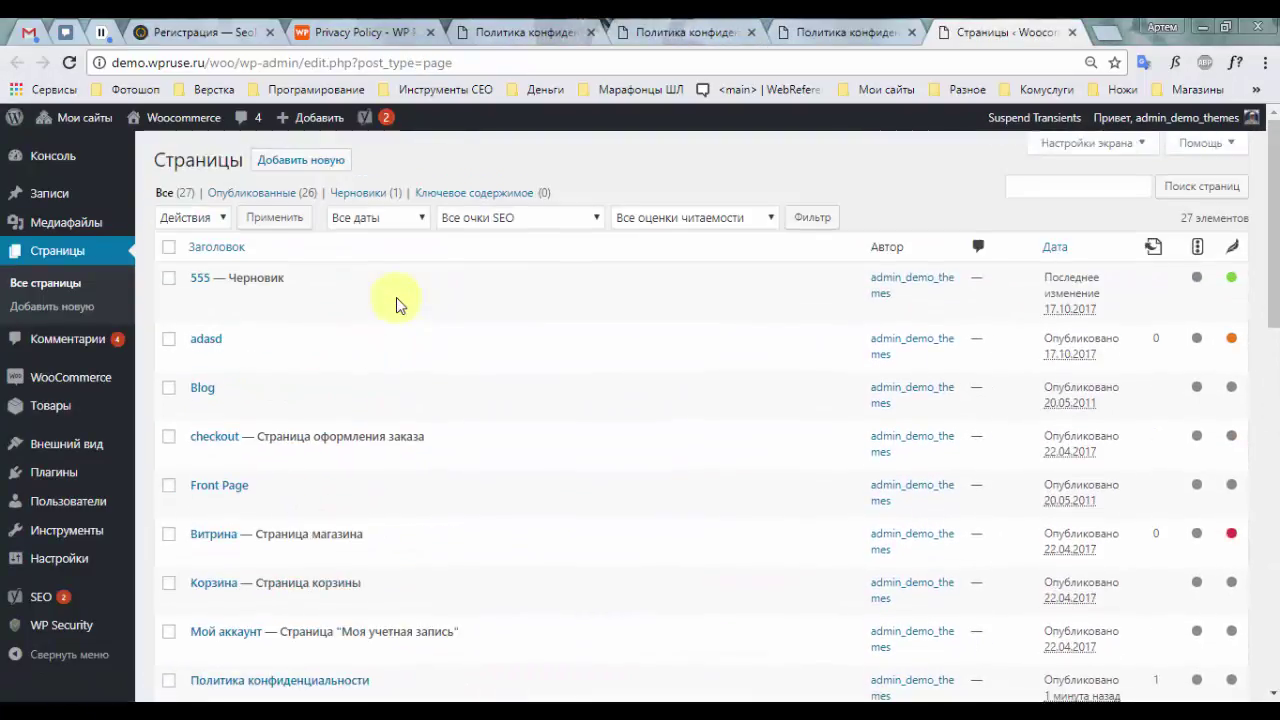
scroll(396, 297, "down", 3)
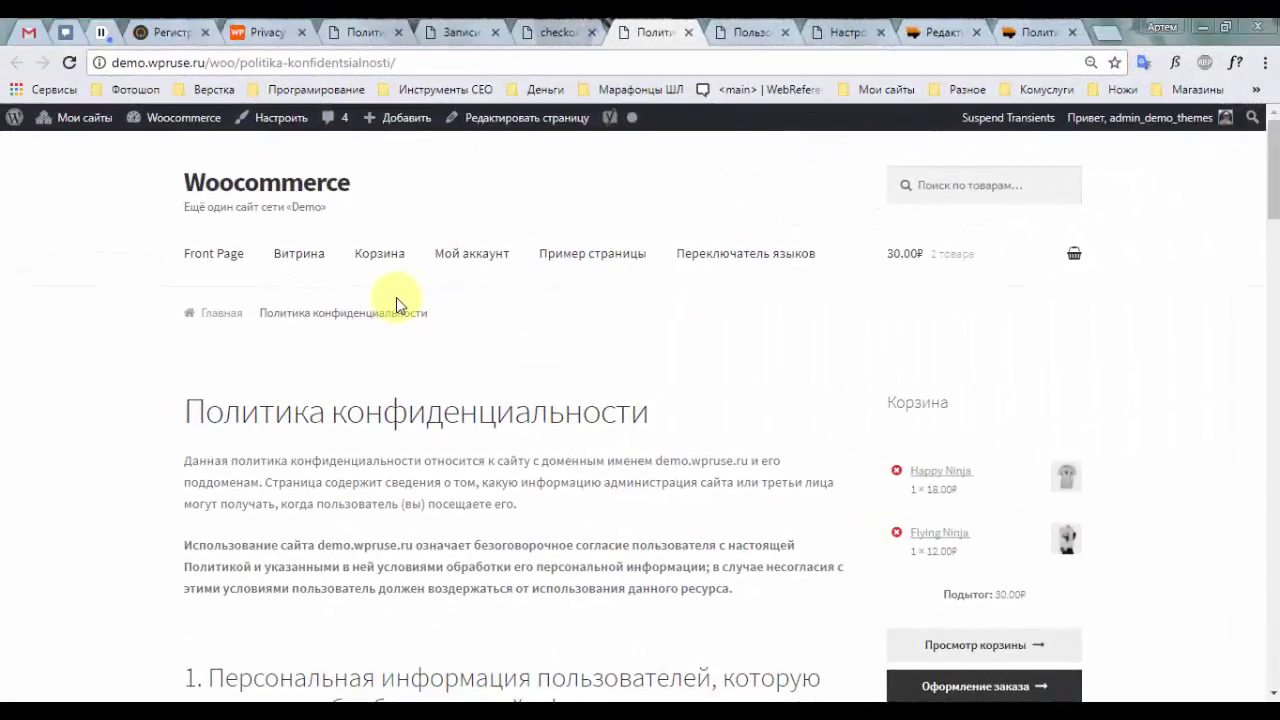
- Read through the published "Политика конфиденциальности" page, from the introduction to the section on applicable law
scroll(396, 297, "down", 3)
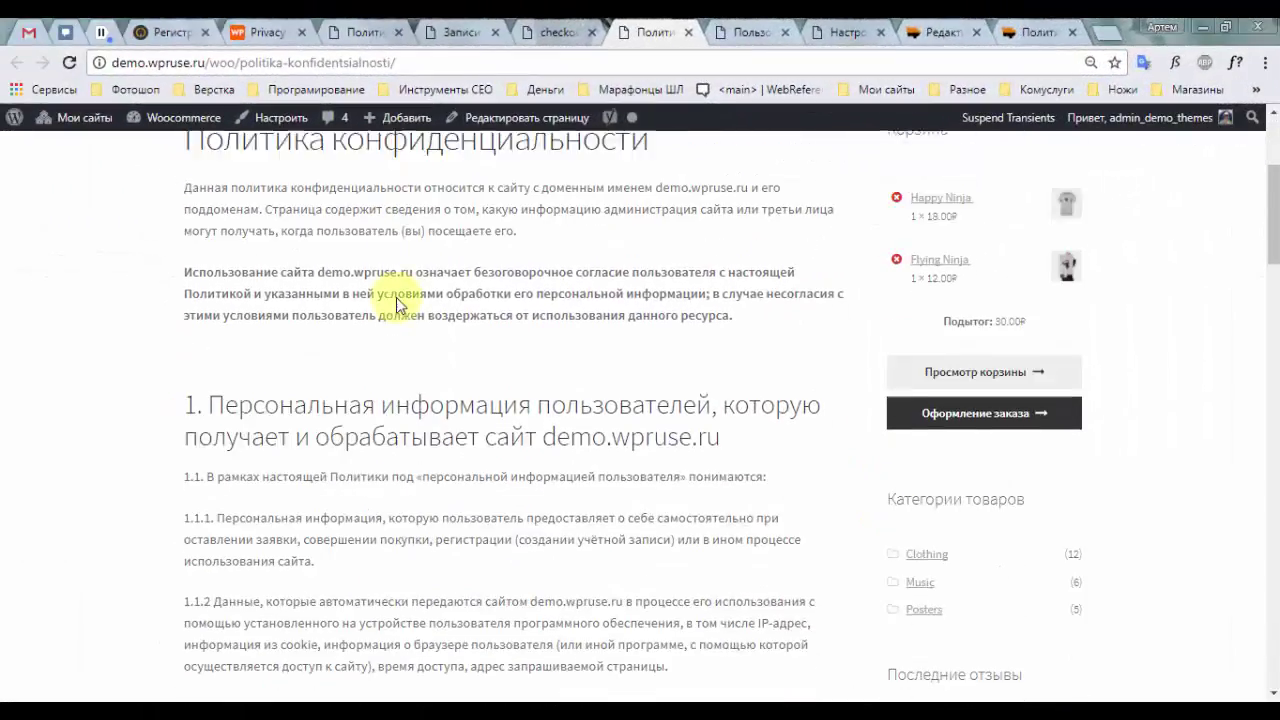
scroll(396, 297, "up", 2)
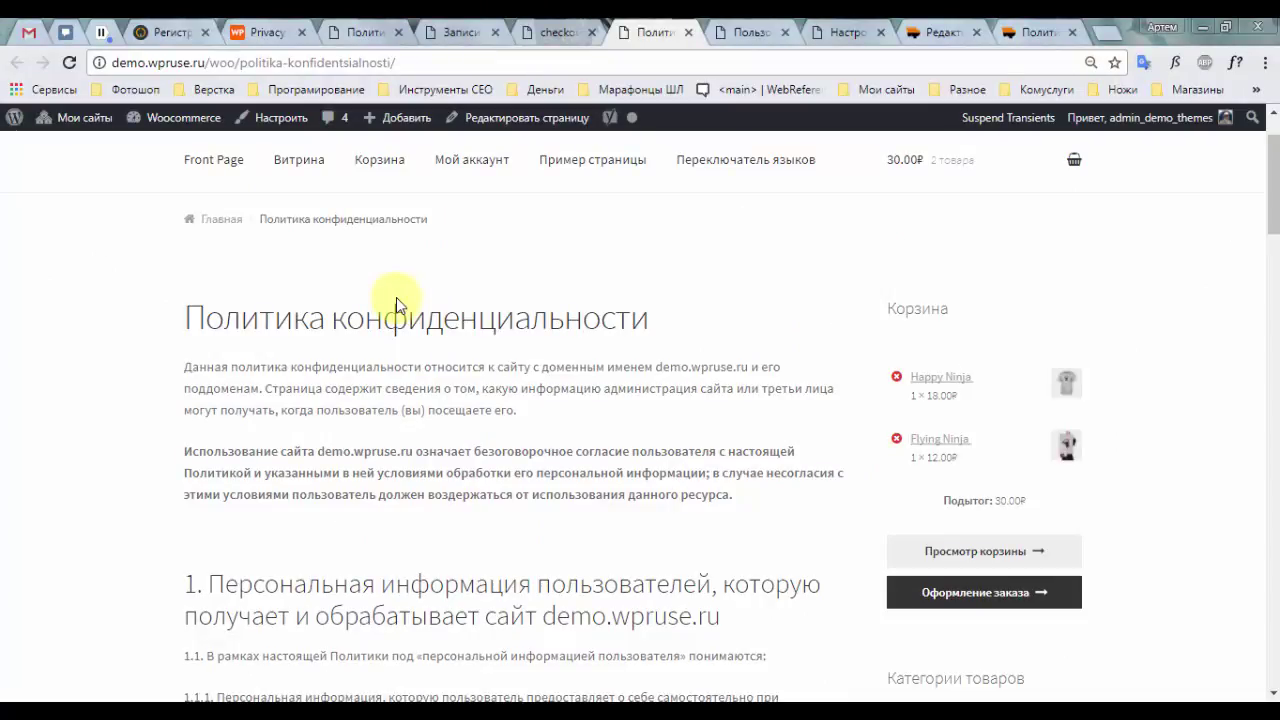
scroll(396, 297, "down", 1)
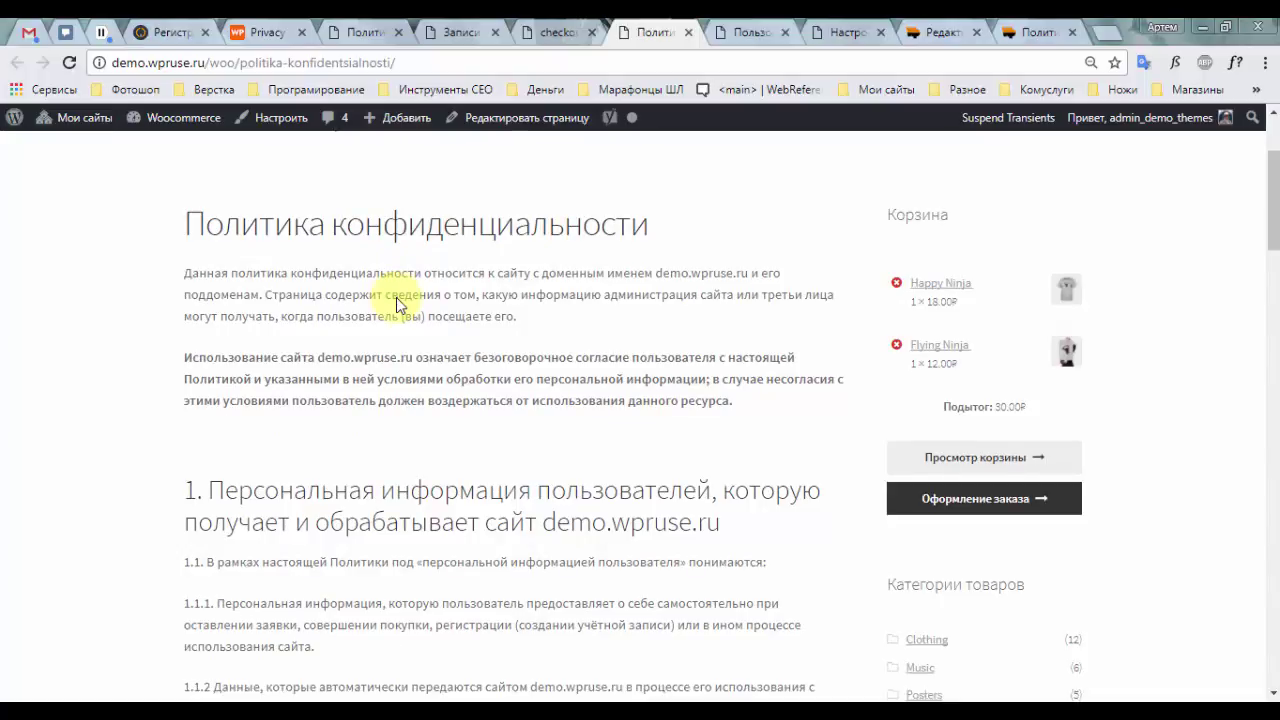
scroll(396, 297, "down", 15)
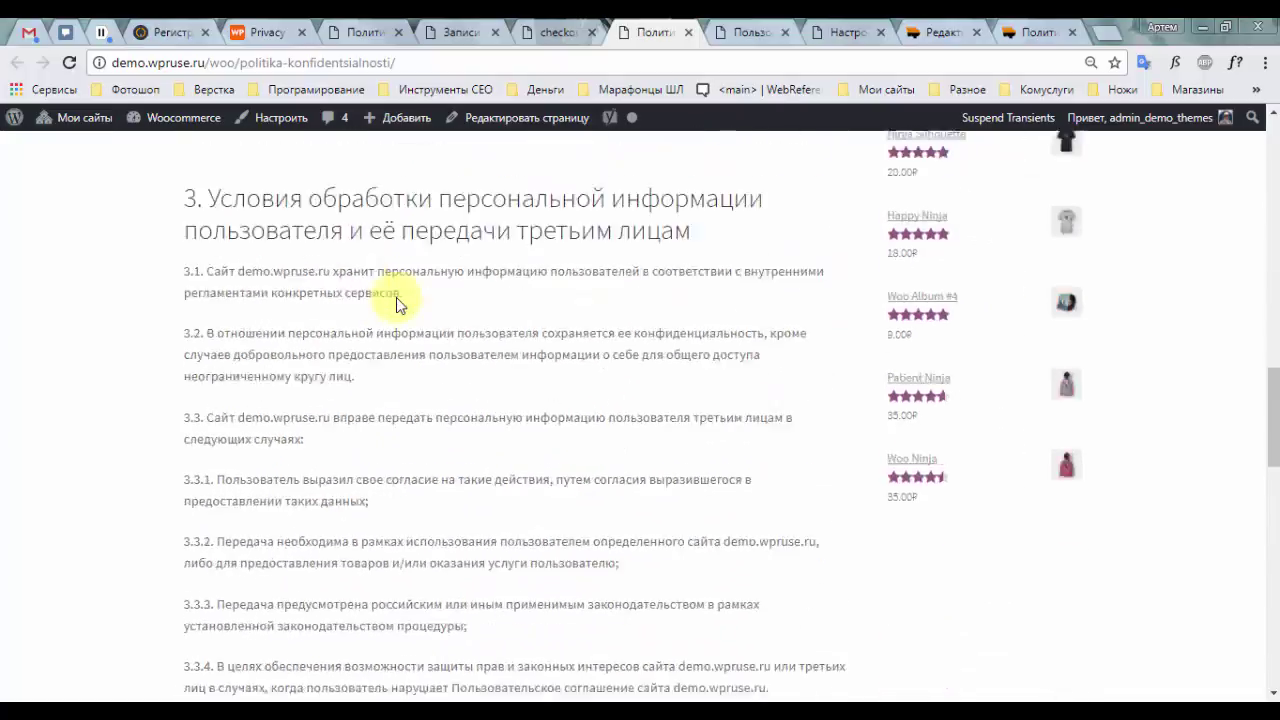
scroll(396, 298, "down", 5)
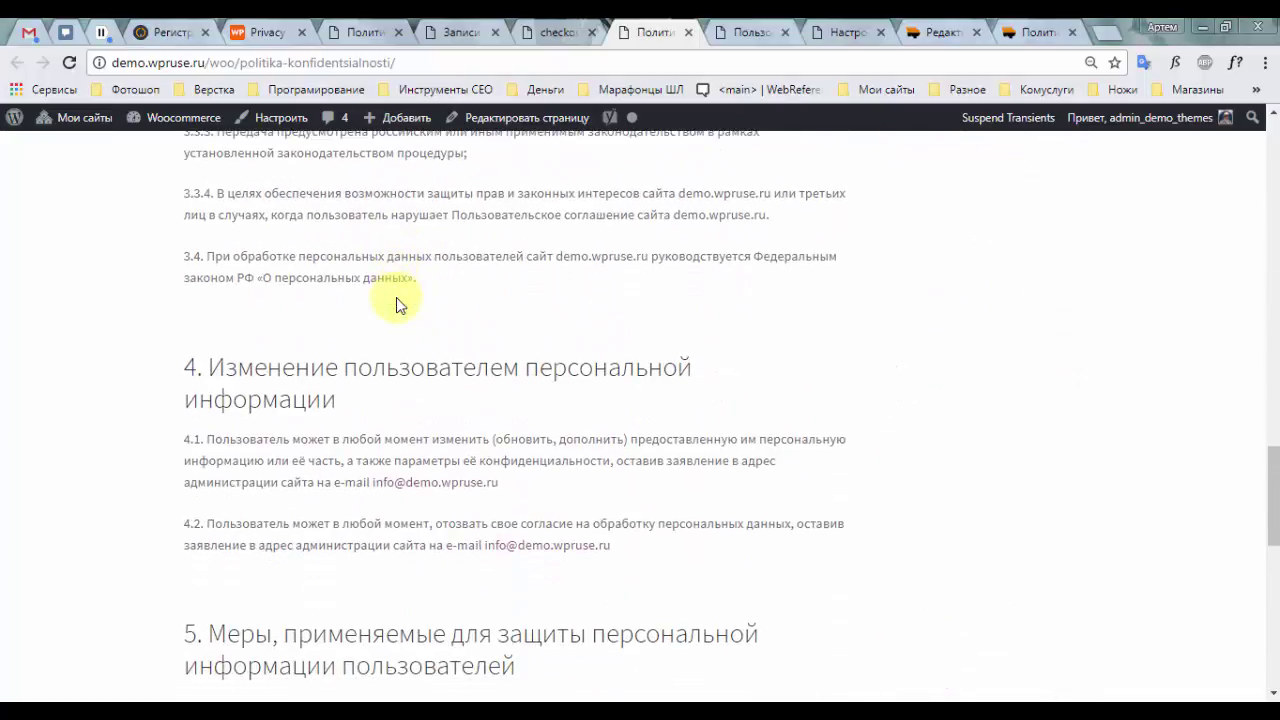
scroll(396, 297, "down", 4)
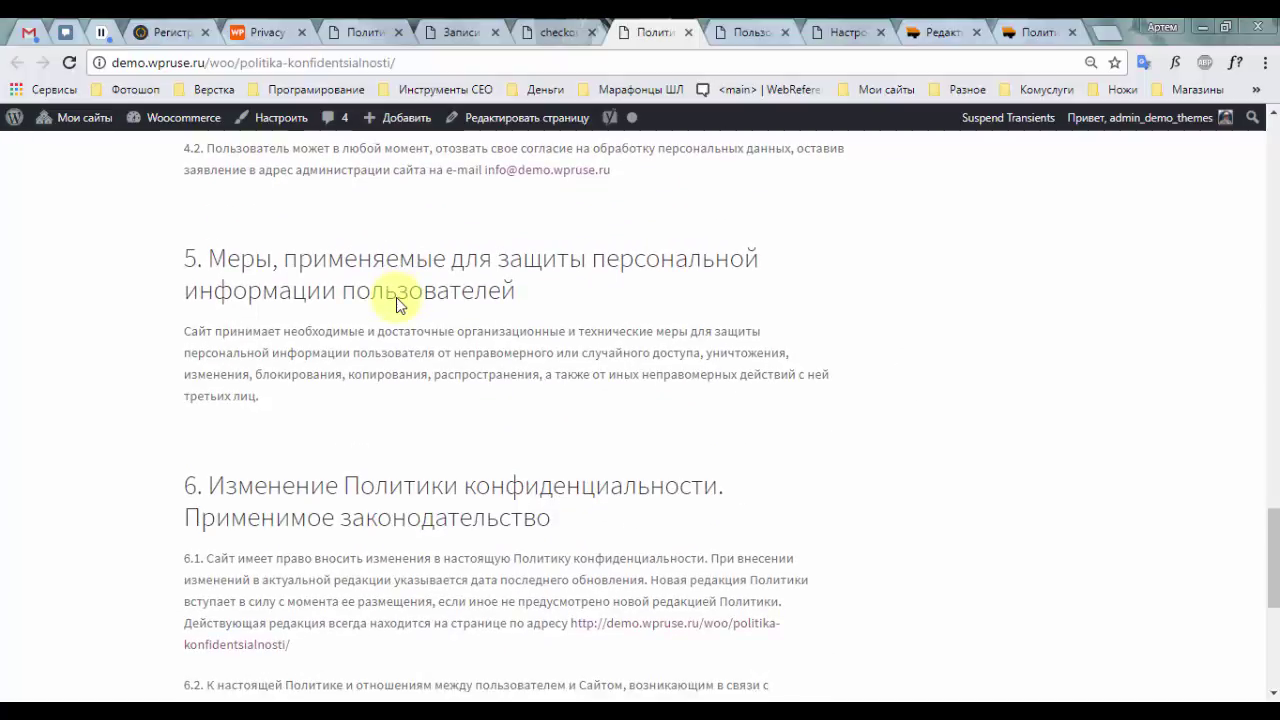
scroll(396, 297, "down", 4)
scroll(396, 297, "up", 8)
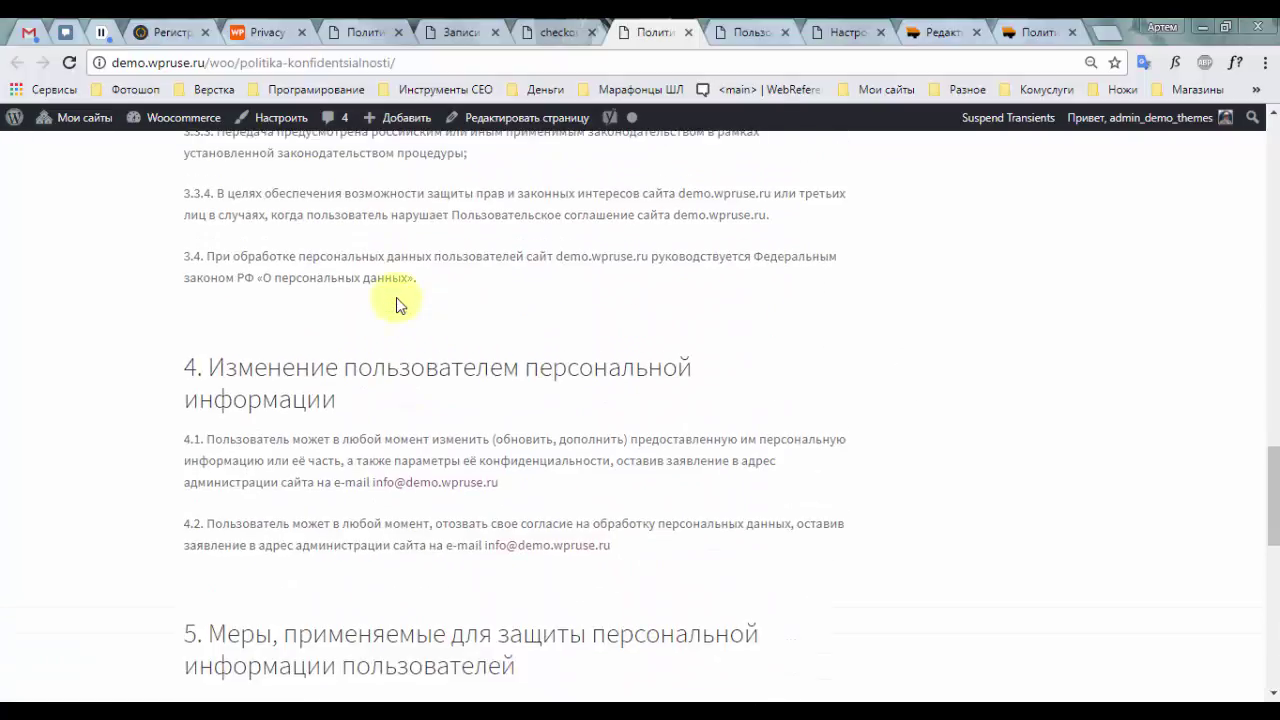
scroll(396, 297, "up", 15)
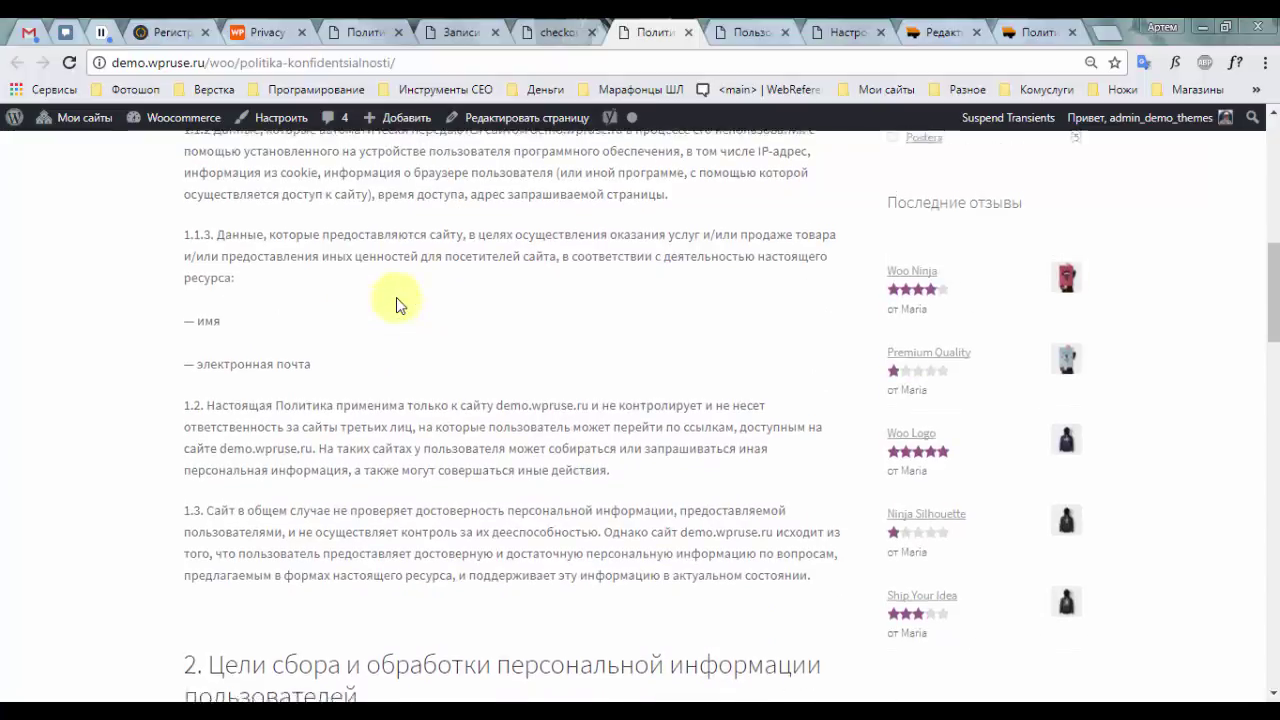
scroll(396, 297, "up", 6)
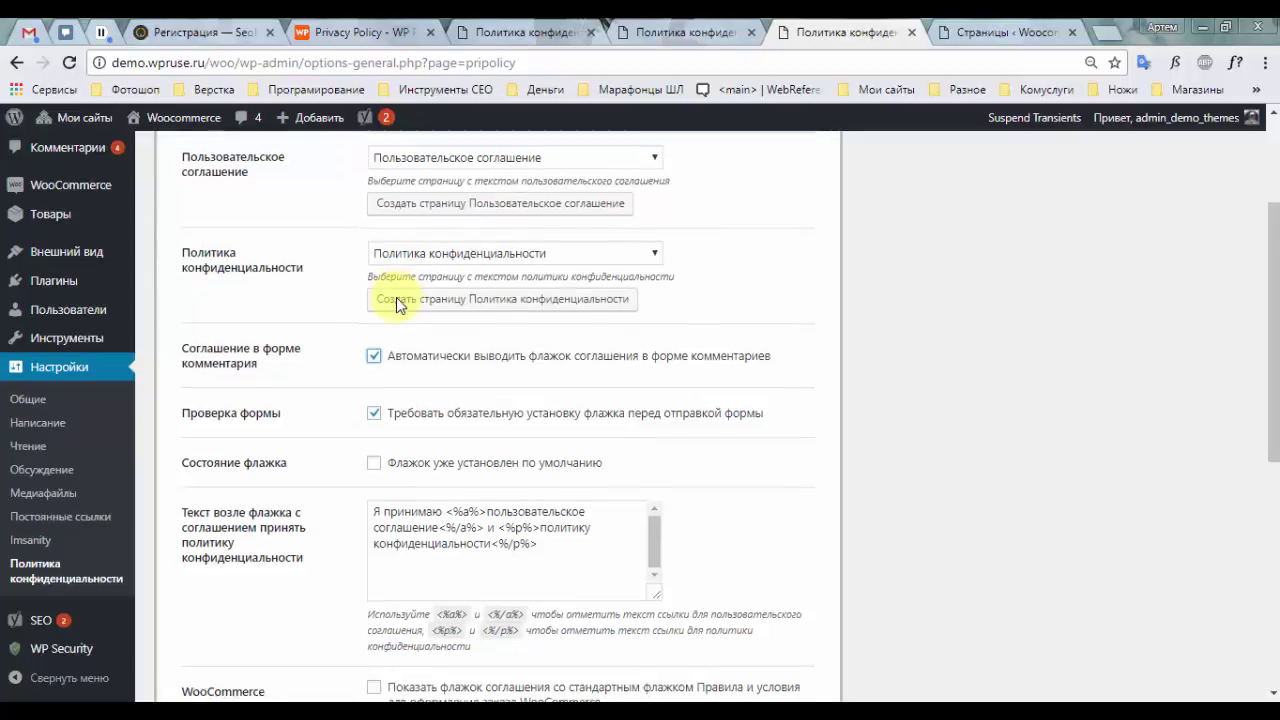
- Save the plugin settings with the comment form agreement checkbox shown automatically and required before submission
scroll(396, 297, "down", 2)
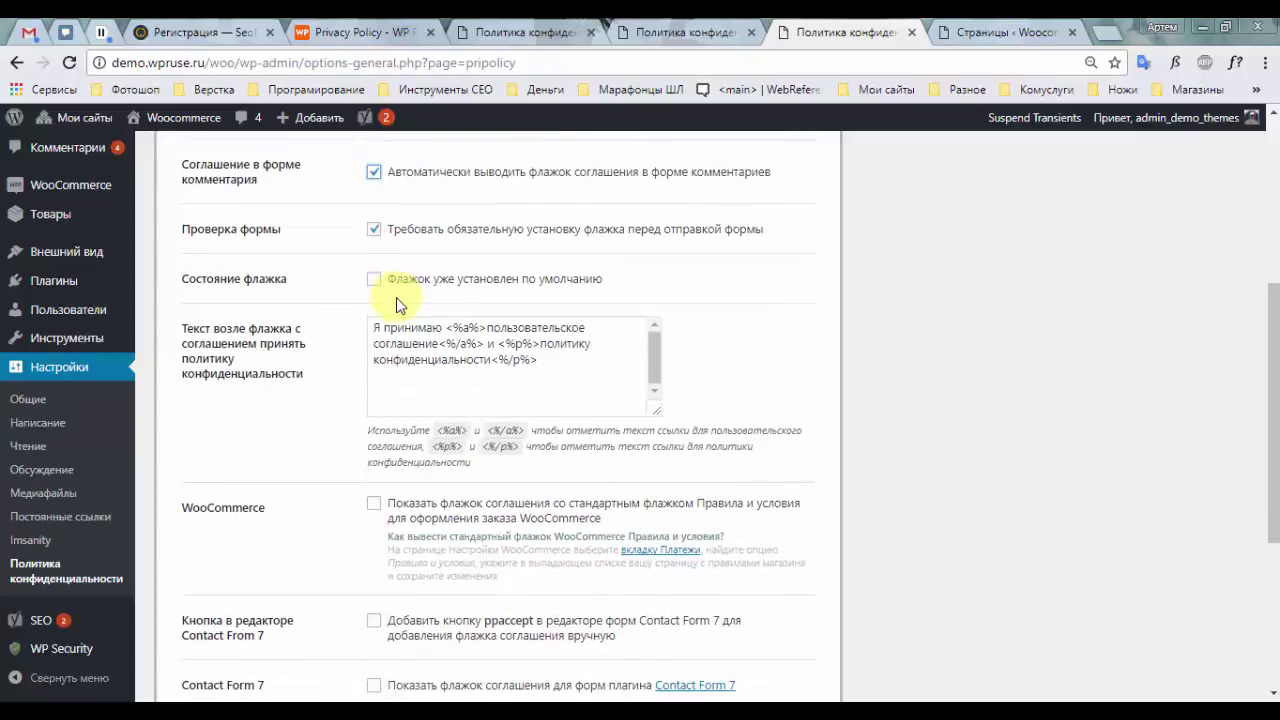
scroll(396, 297, "down", 3)
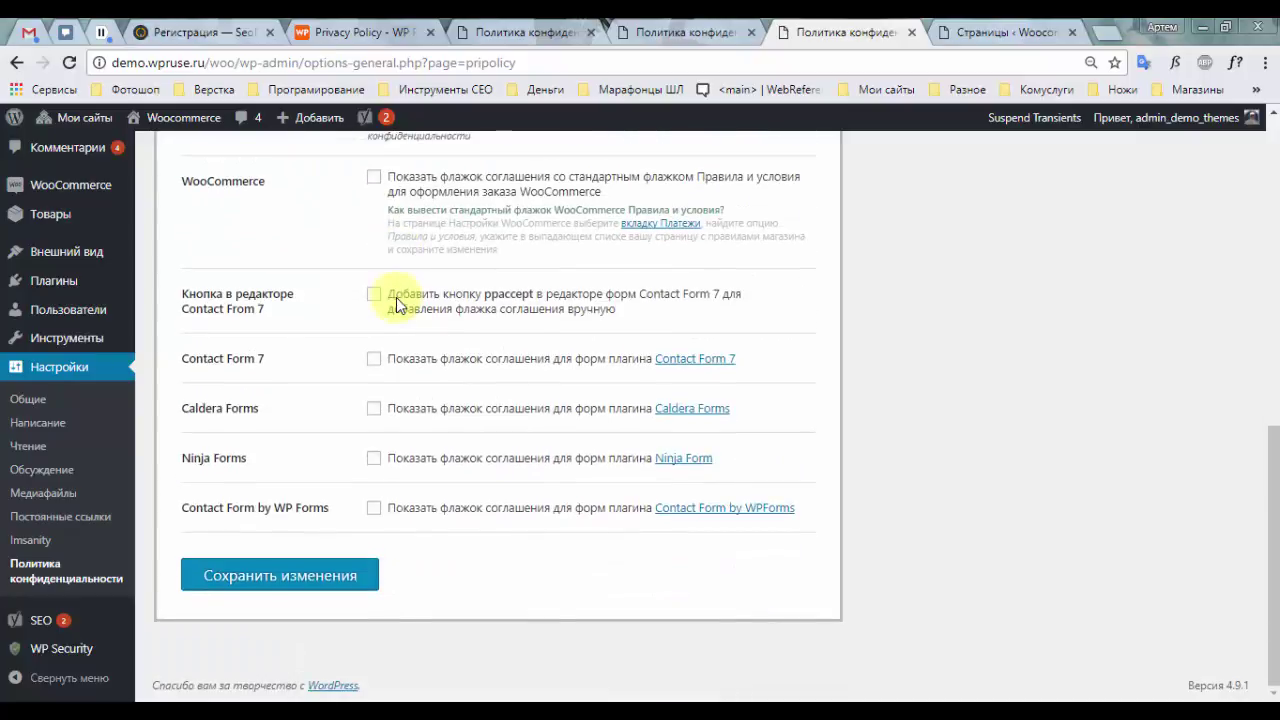
key("ctrl+Tab")
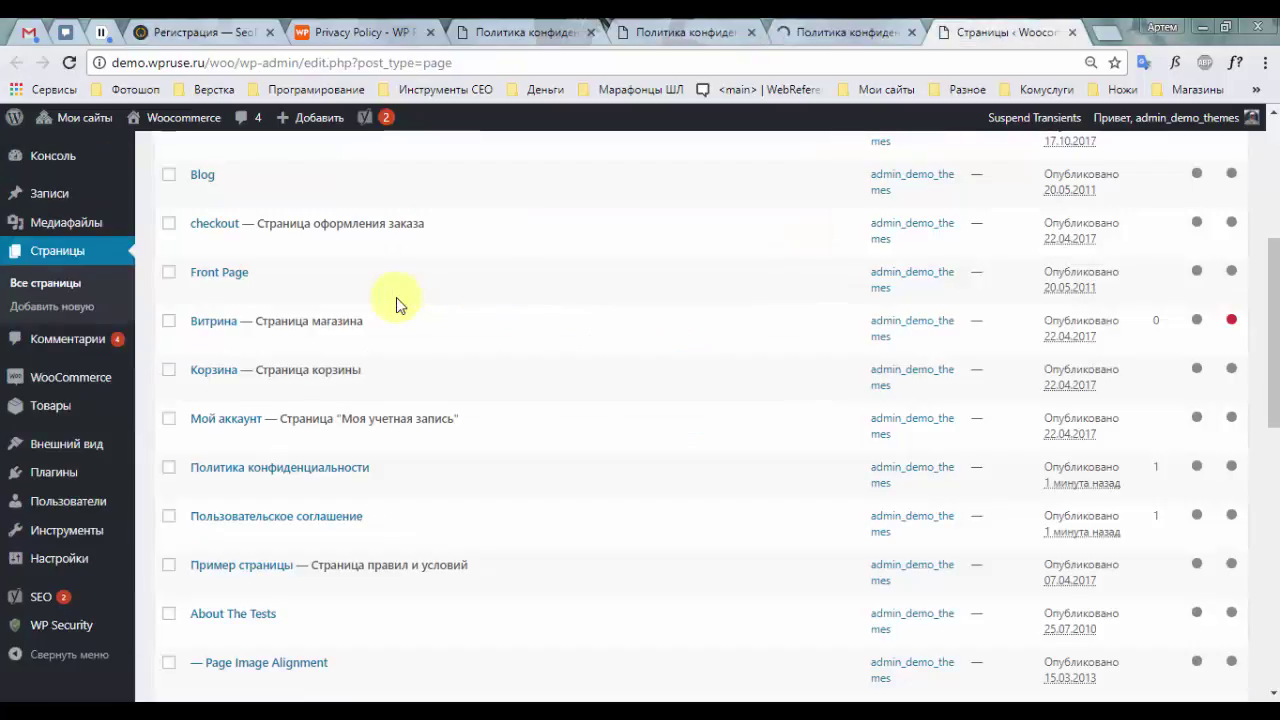
- Examine the comment form beneath the site's Markup posts for the agreement checkbox and its links
scroll(396, 297, "up", 3)
scroll(396, 297, "down", 2)
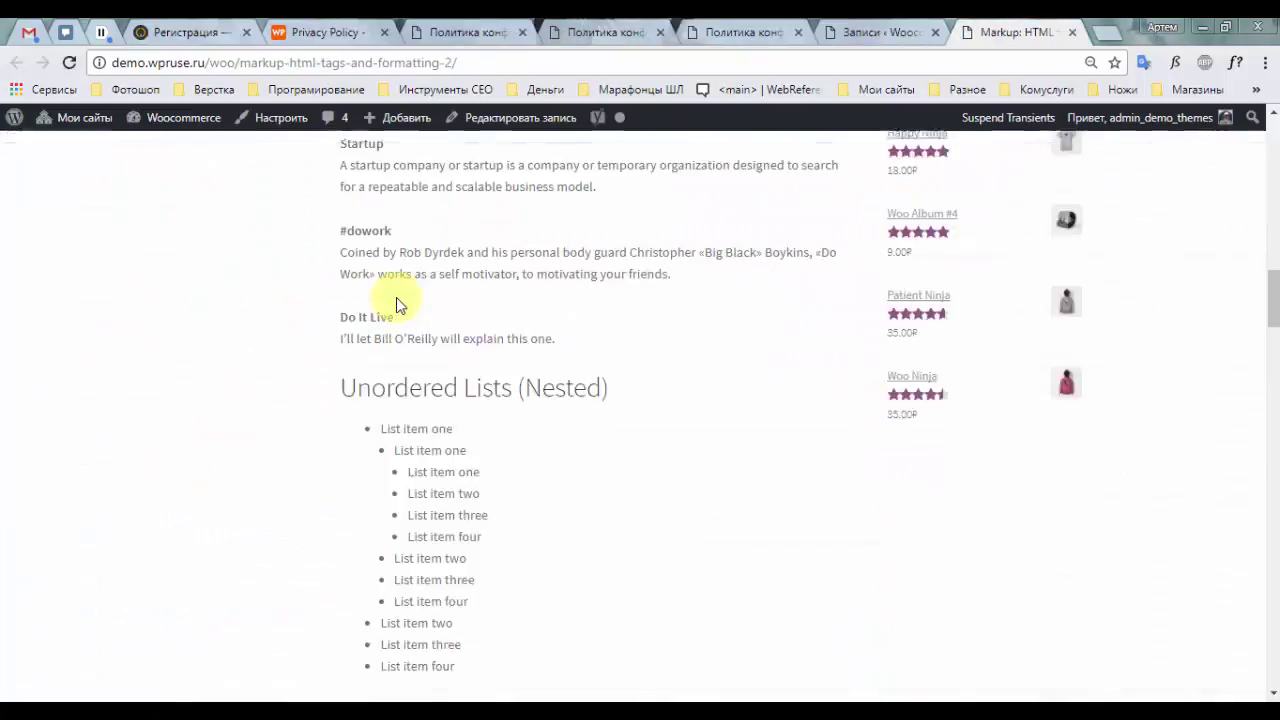
scroll(396, 297, "up", 15)
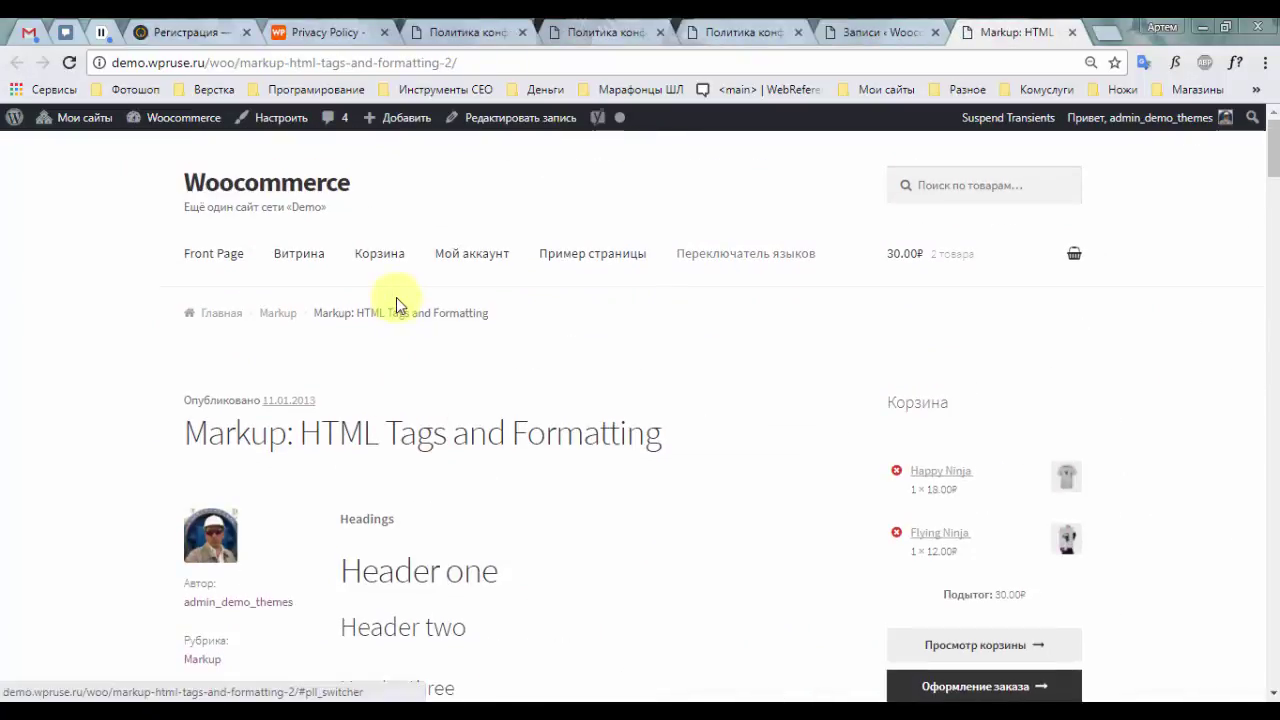
scroll(396, 300, "down", 5)
scroll(398, 305, "down", 15)
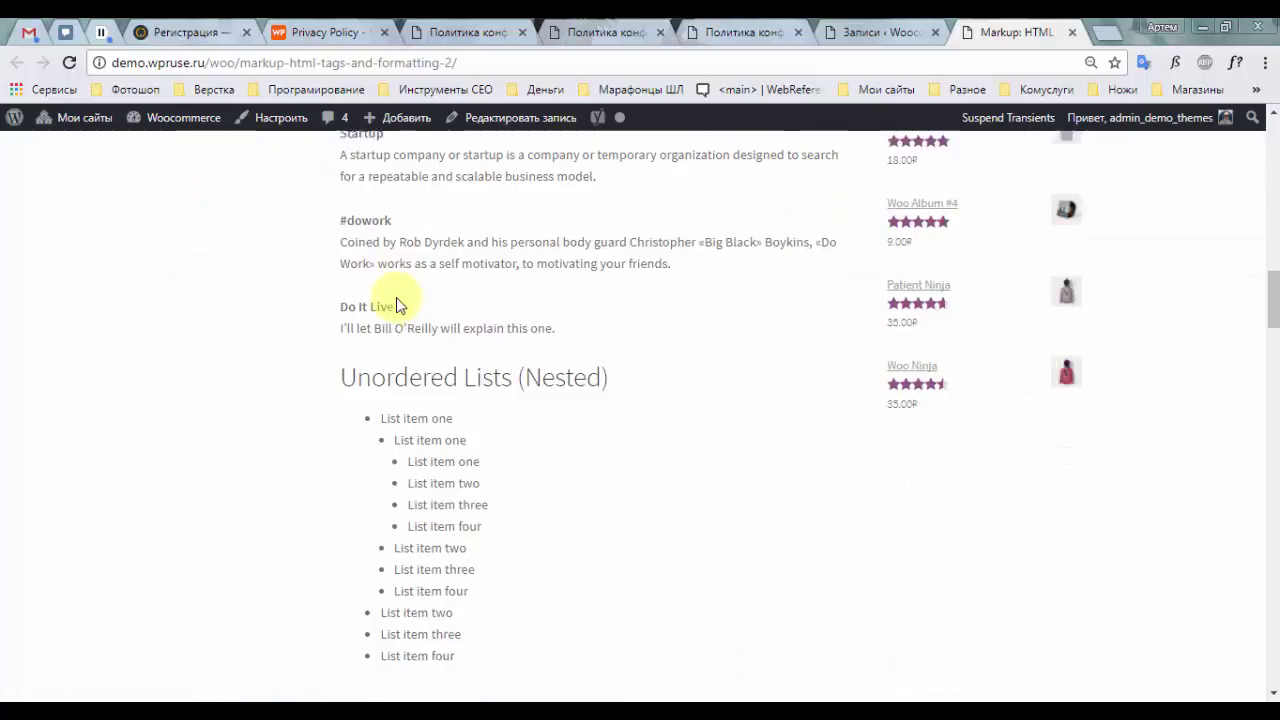
scroll(396, 305, "down", 20)
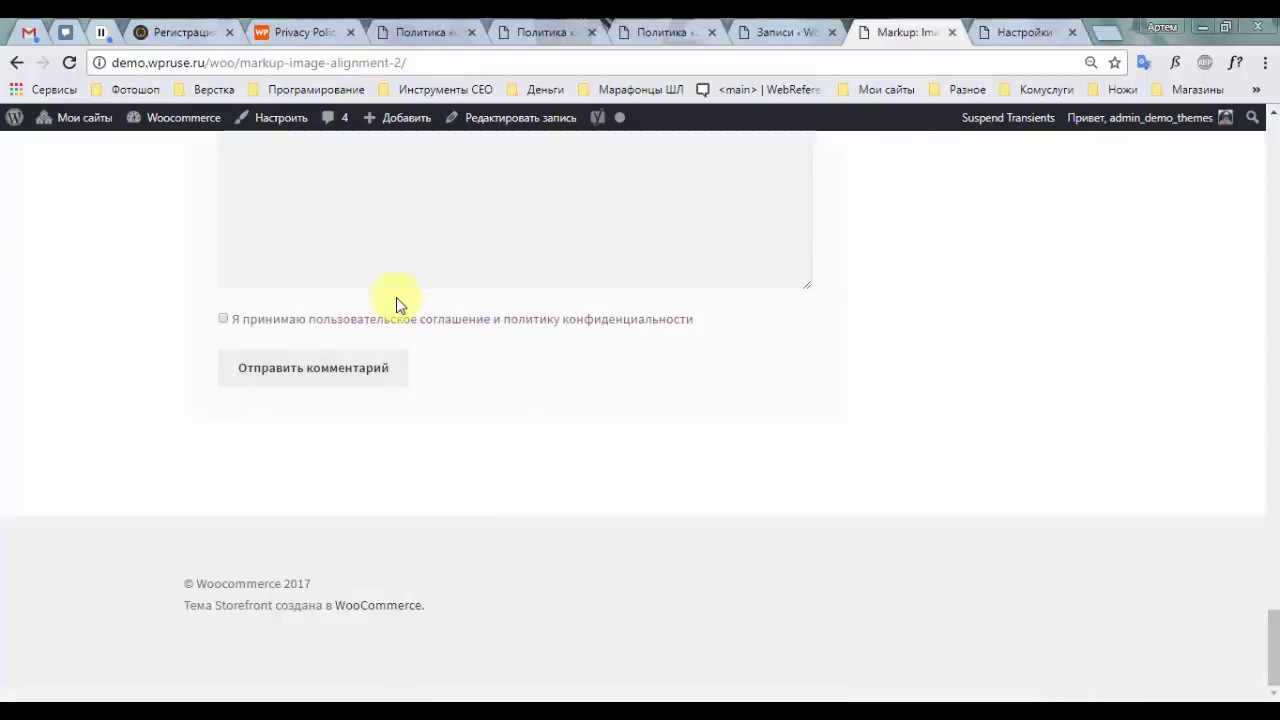
scroll(396, 300, "up", 3)
scroll(396, 305, "down", 3)
scroll(396, 300, "up", 1)
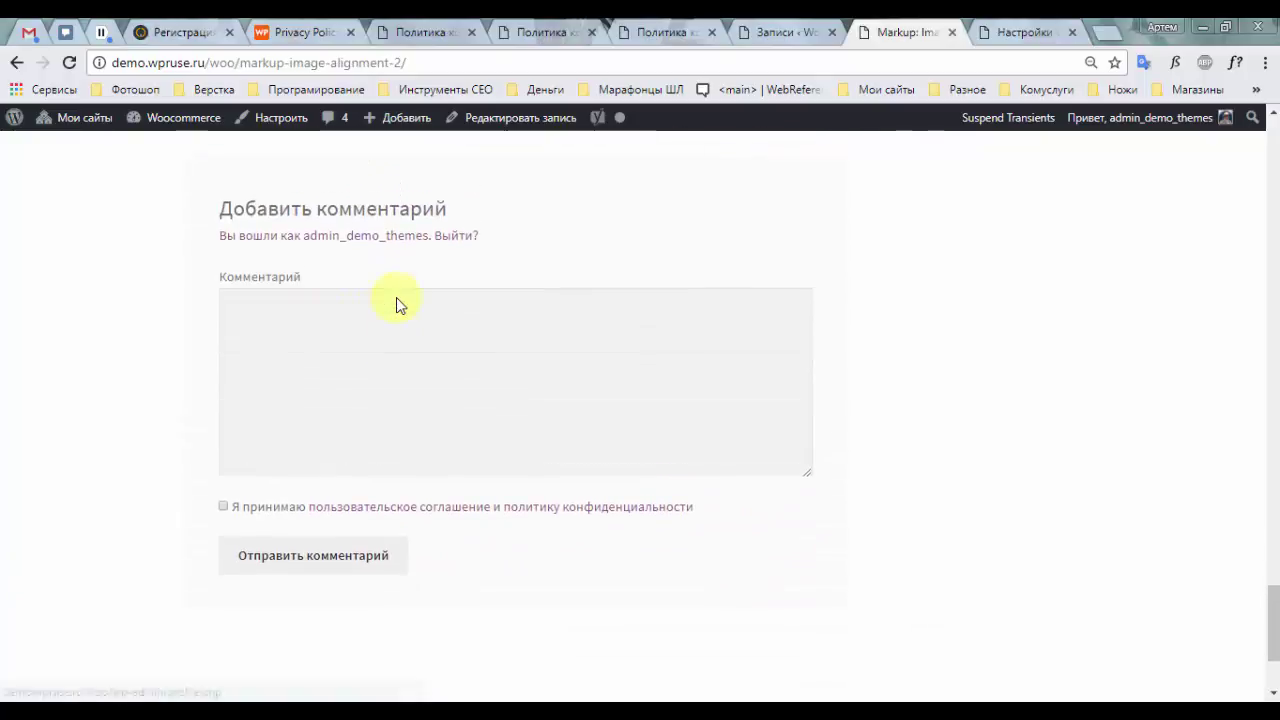
- Open the Markup: Image Alignment post in an incognito window and view its comment form as a guest
key("ctrl+l")
key("ctrl+c")
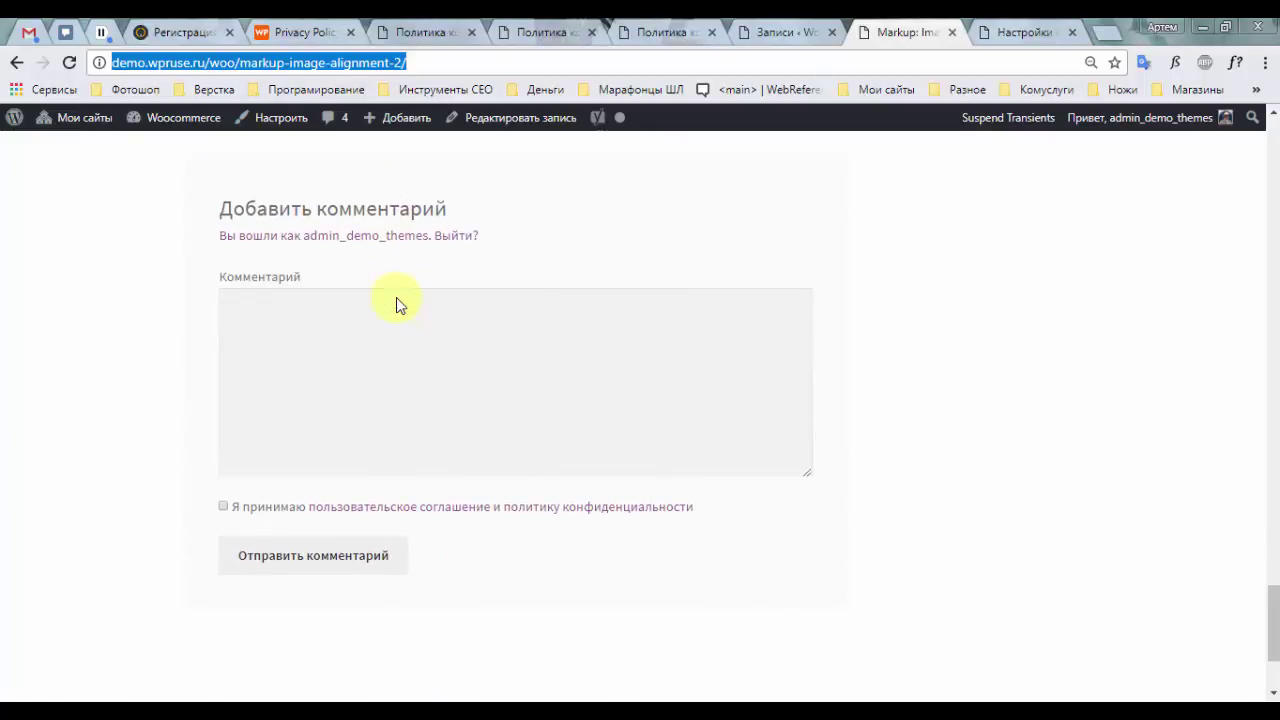
key("alt+f")
key("Down")
key("Down")
key("Down")
key("Return")
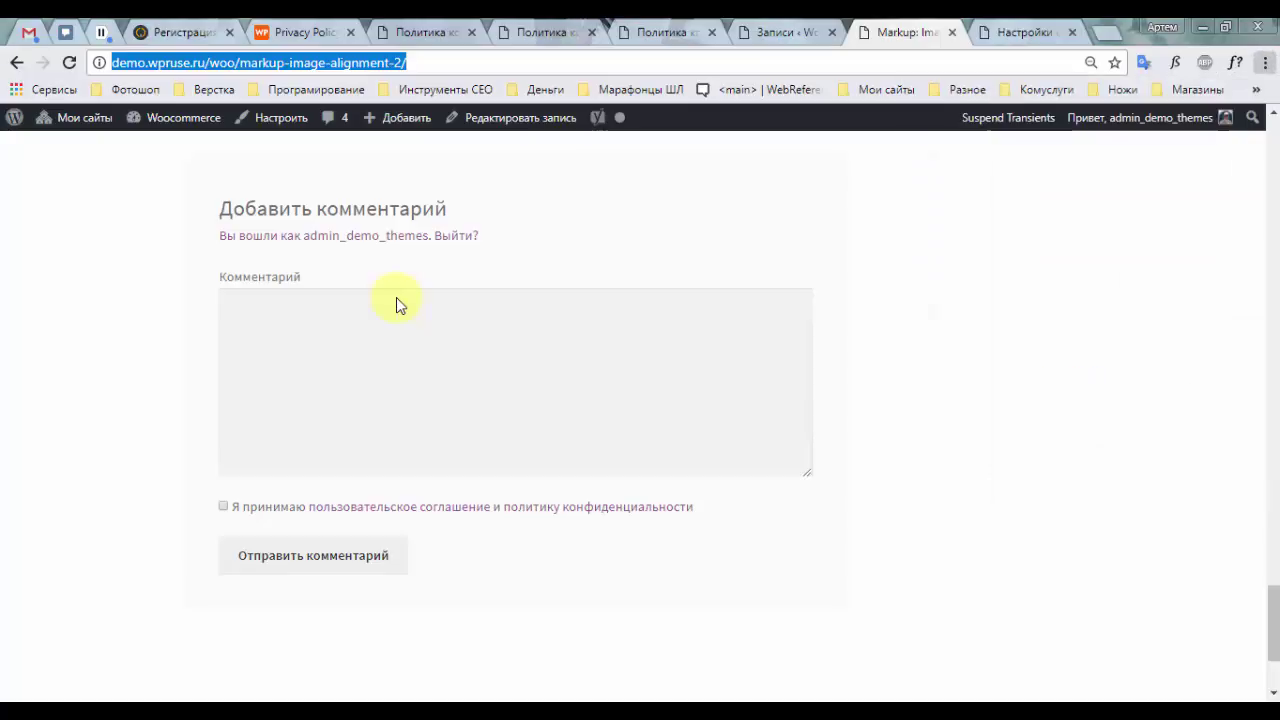
key("ctrl+v")
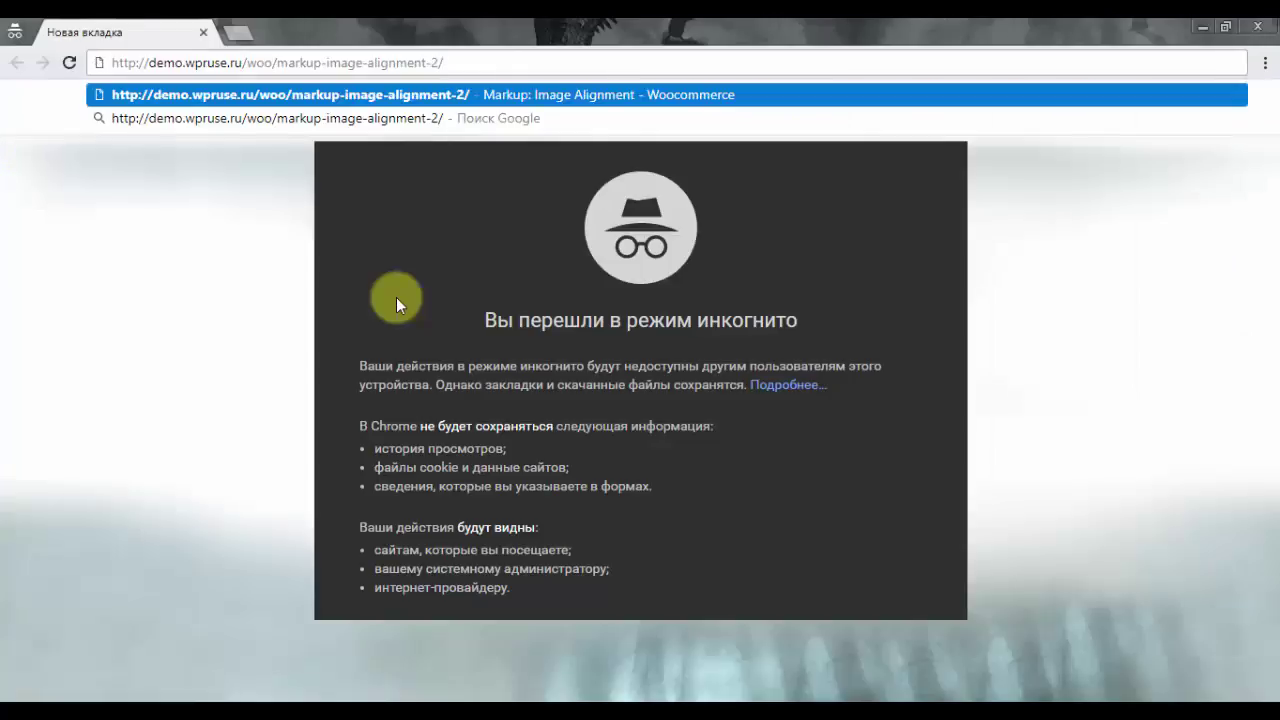
key("Return")
scroll(396, 297, "down", 20)
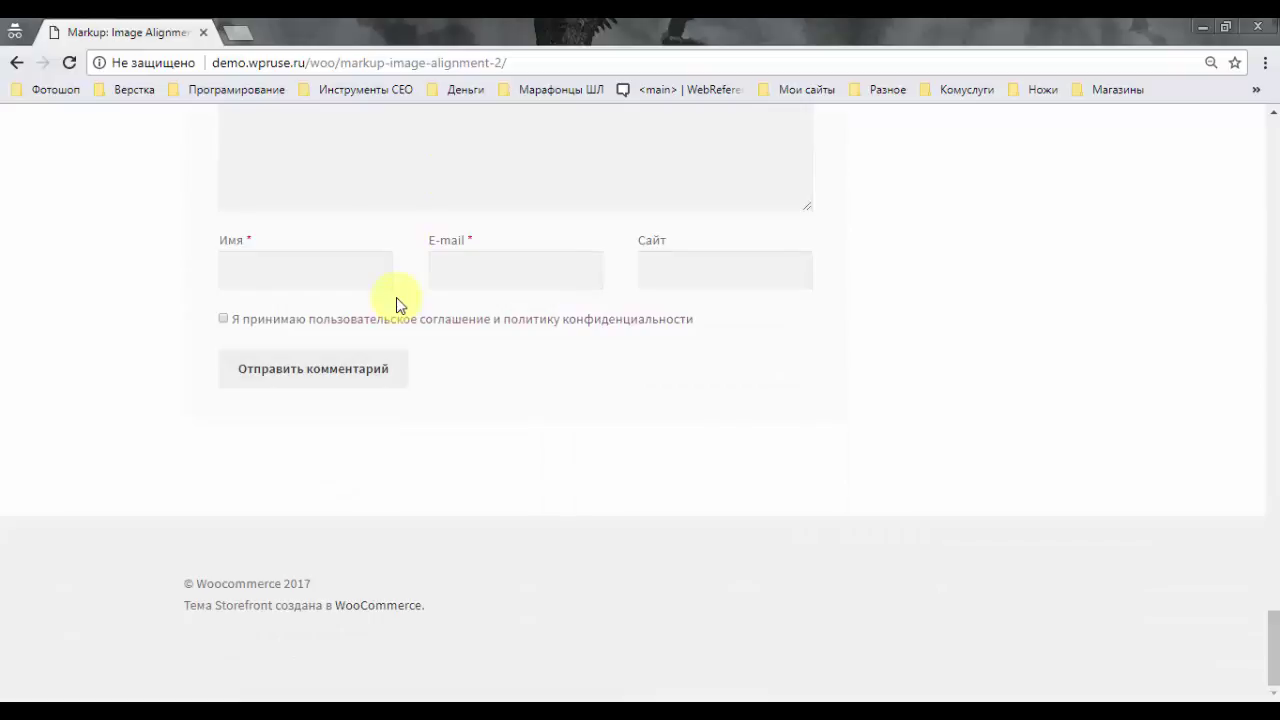
- In the plugin settings, enable "Флажок уже установлен по умолчанию", save the changes and return to the Image Alignment post
key("super+1")
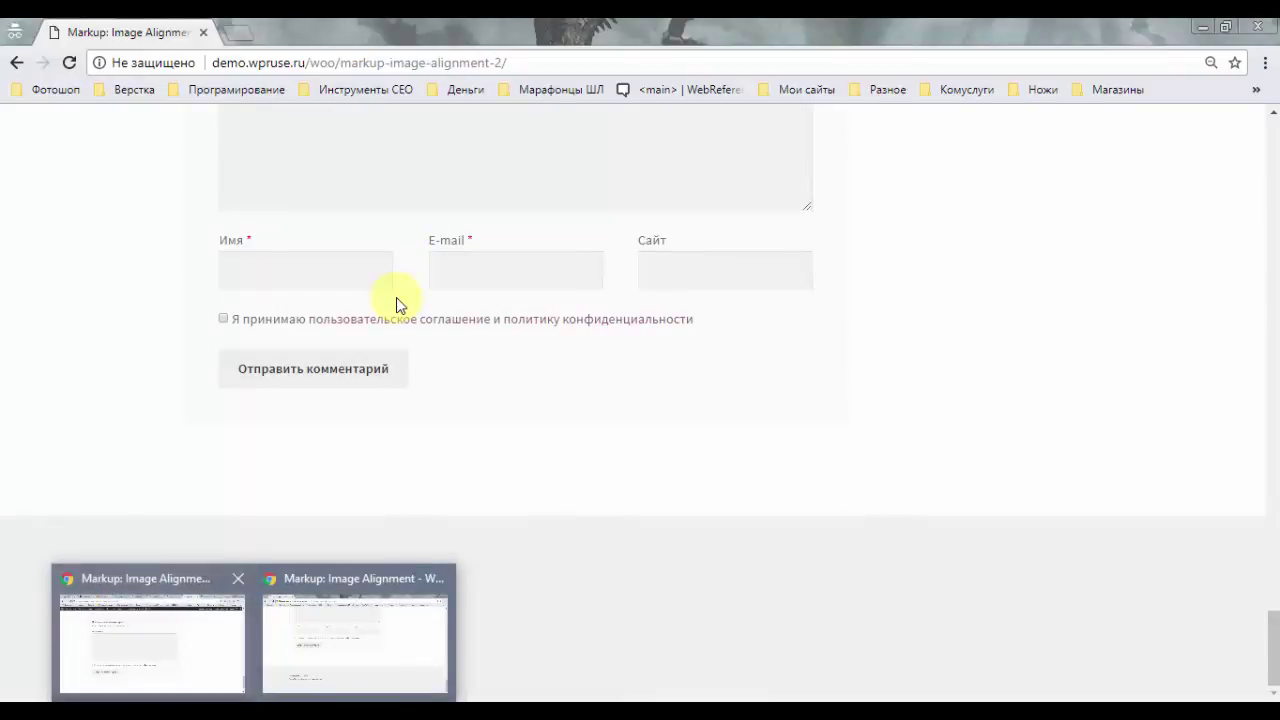
key("ctrl+l")
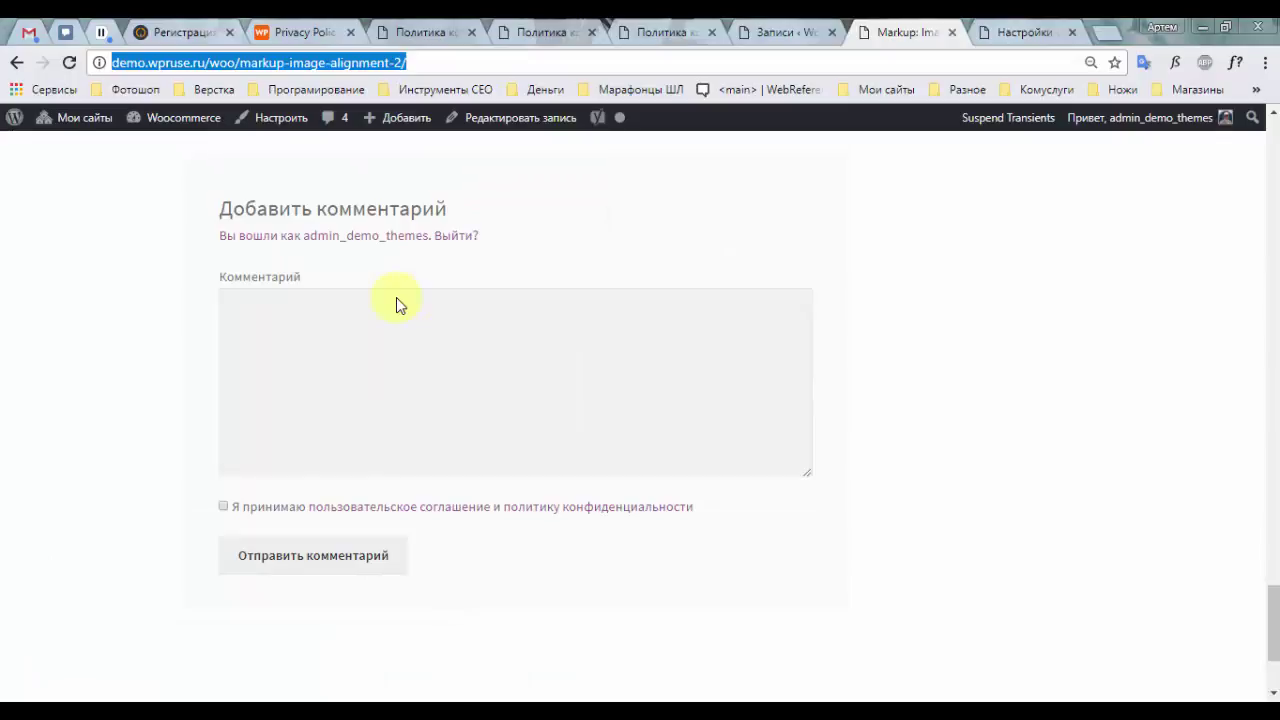
key("alt+Tab")
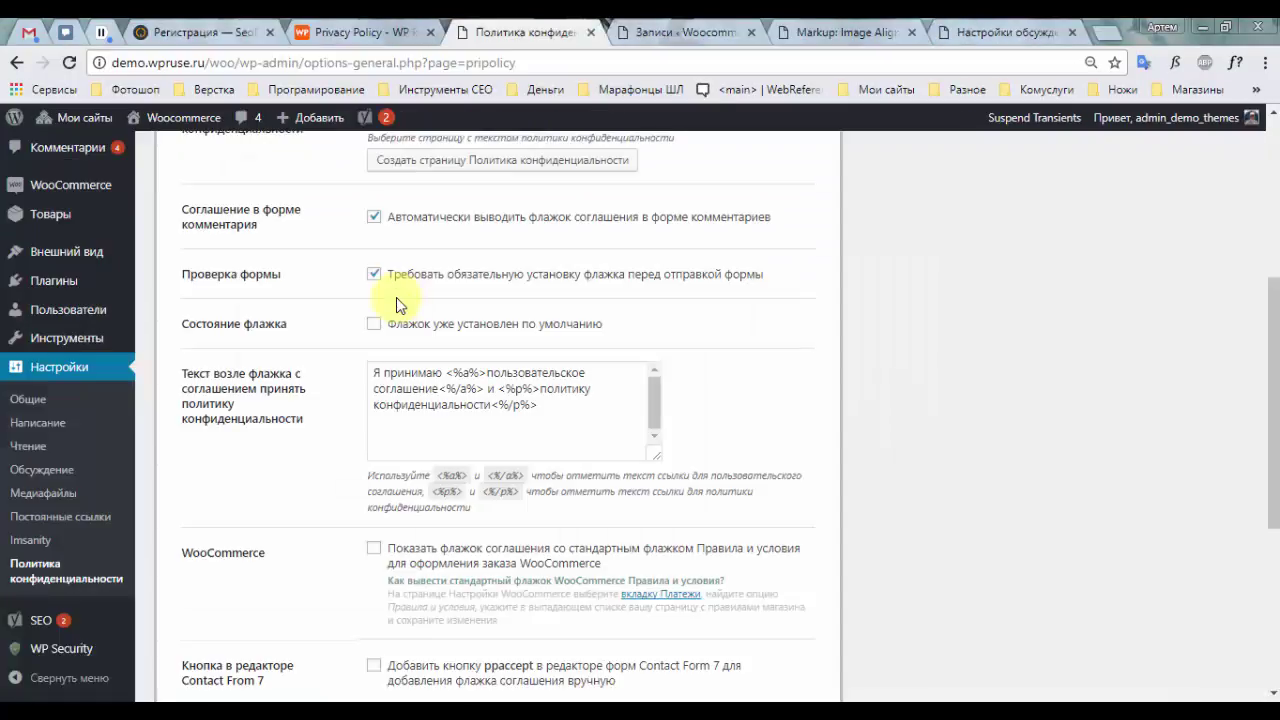
left_click(374, 323)
scroll(397, 298, "down", 3)
scroll(397, 298, "up", 3)
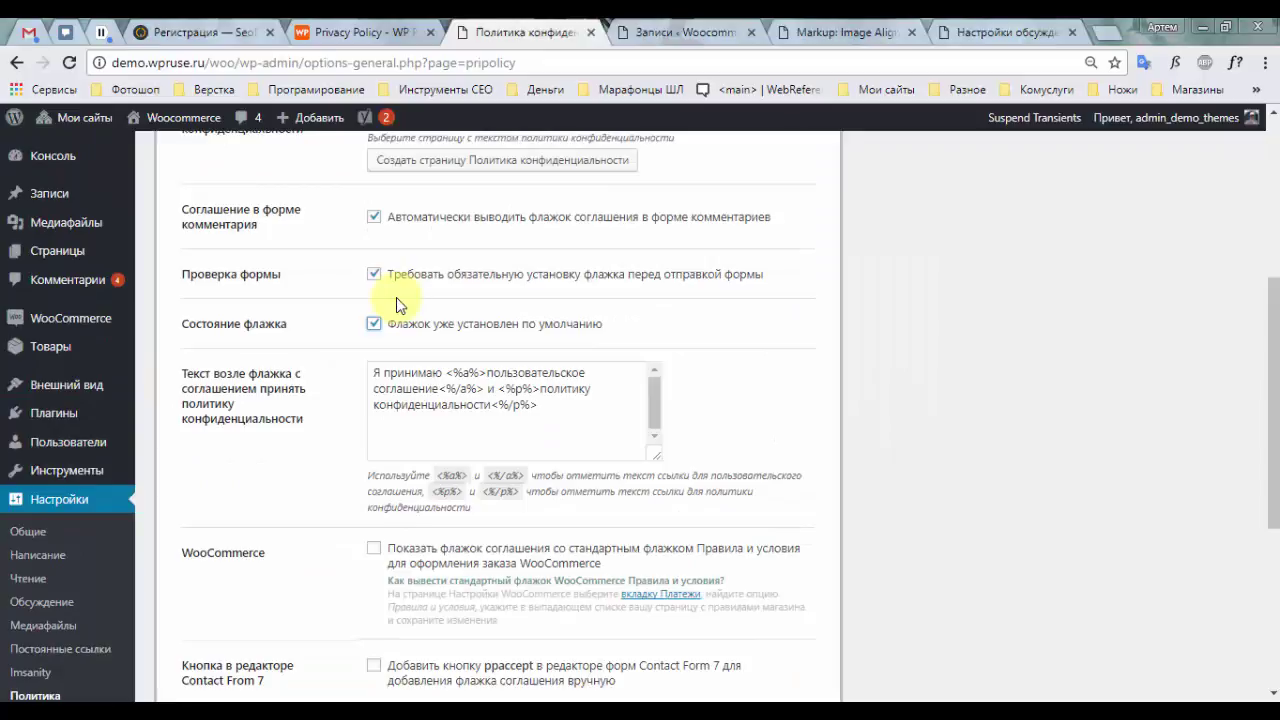
scroll(396, 297, "down", 4)
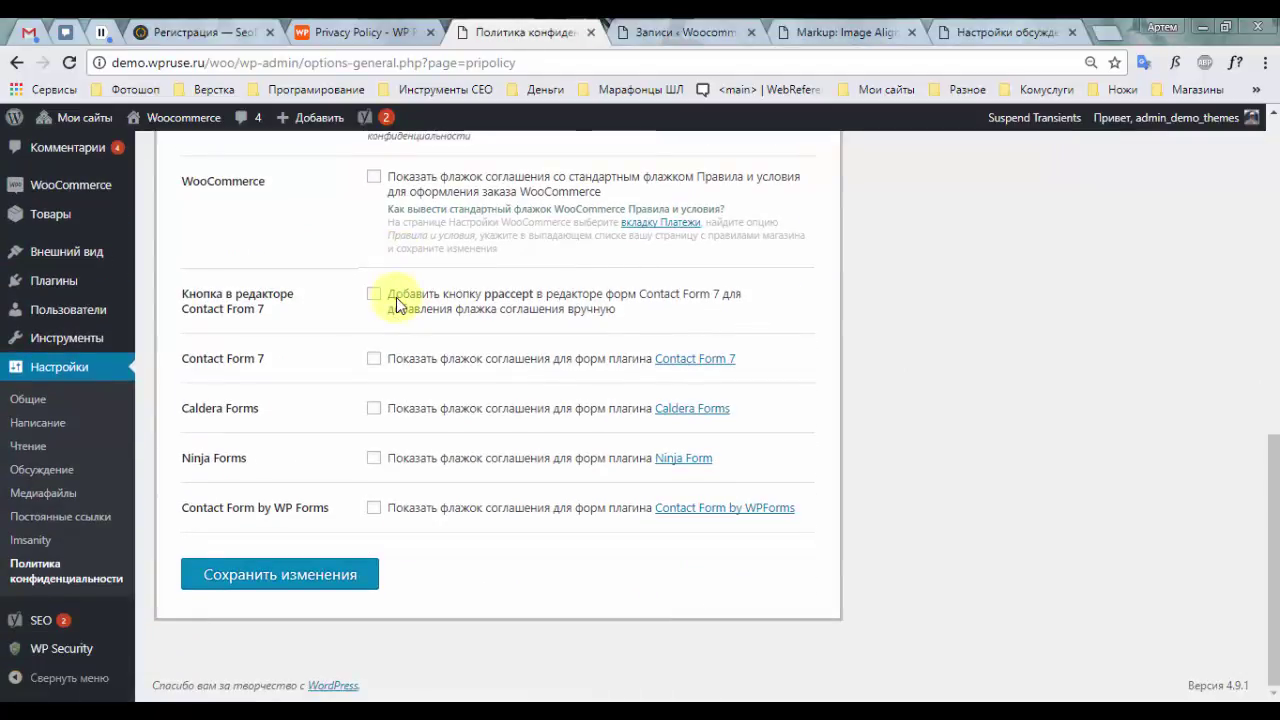
key("Return")
key("alt+Tab")
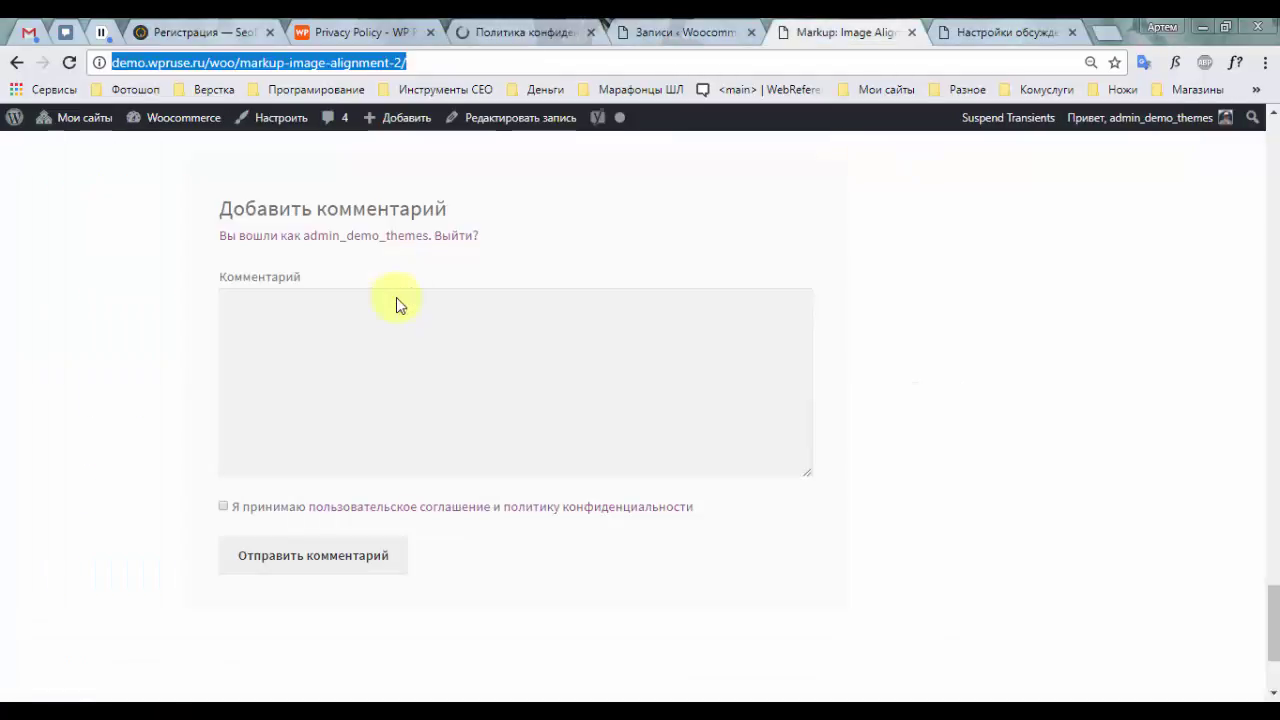
- Reload the Image Alignment post to check the comment form, and return to the checkbox text field in the plugin settings
key("Return")
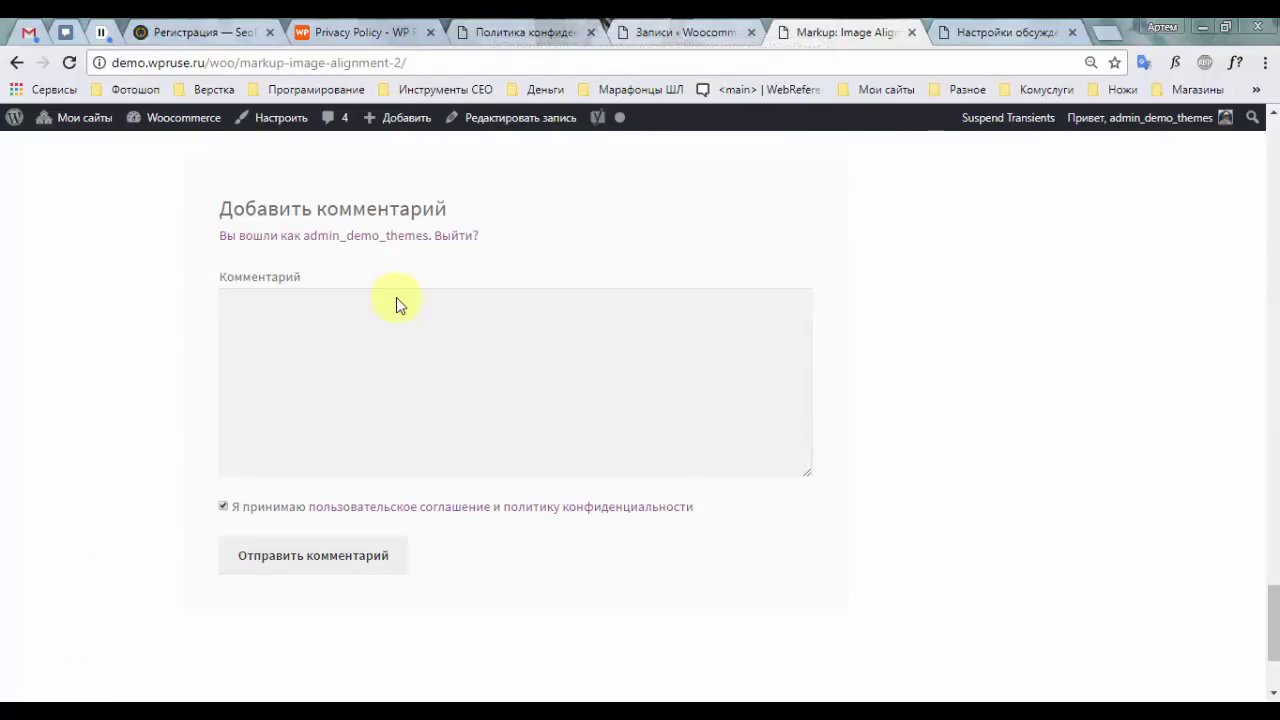
key("ctrl+6")
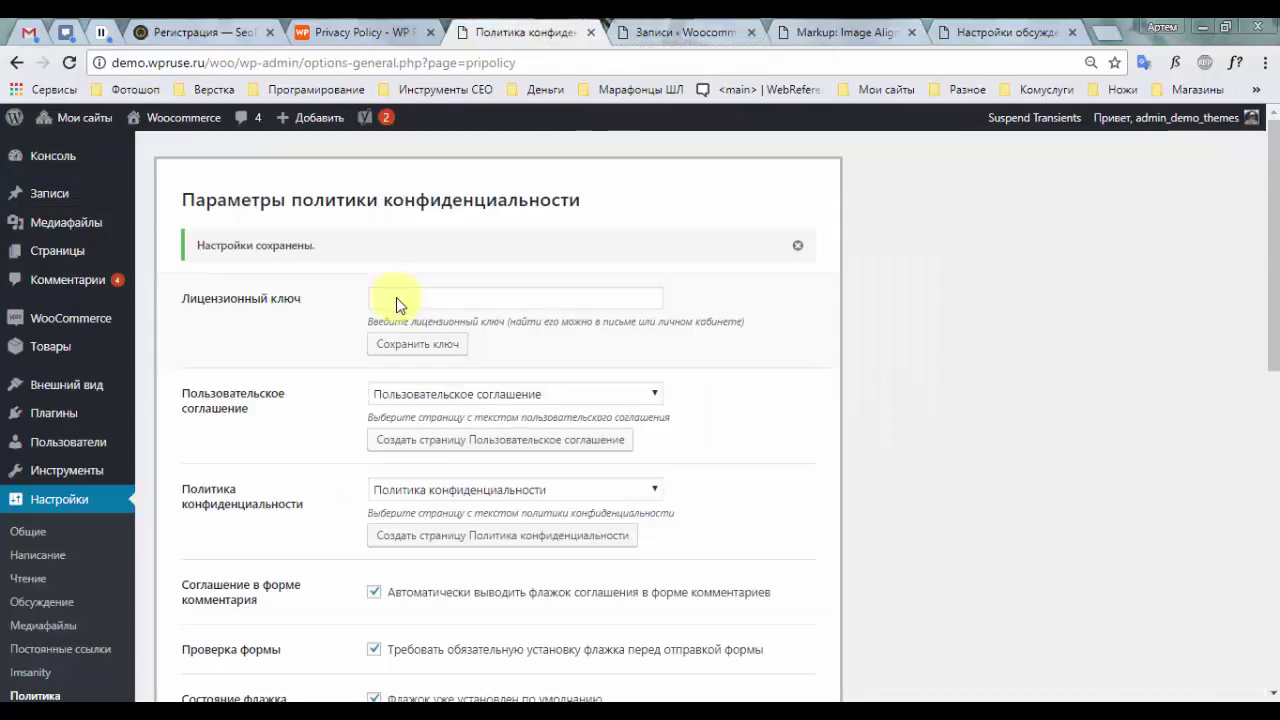
scroll(396, 305, "down", 4)
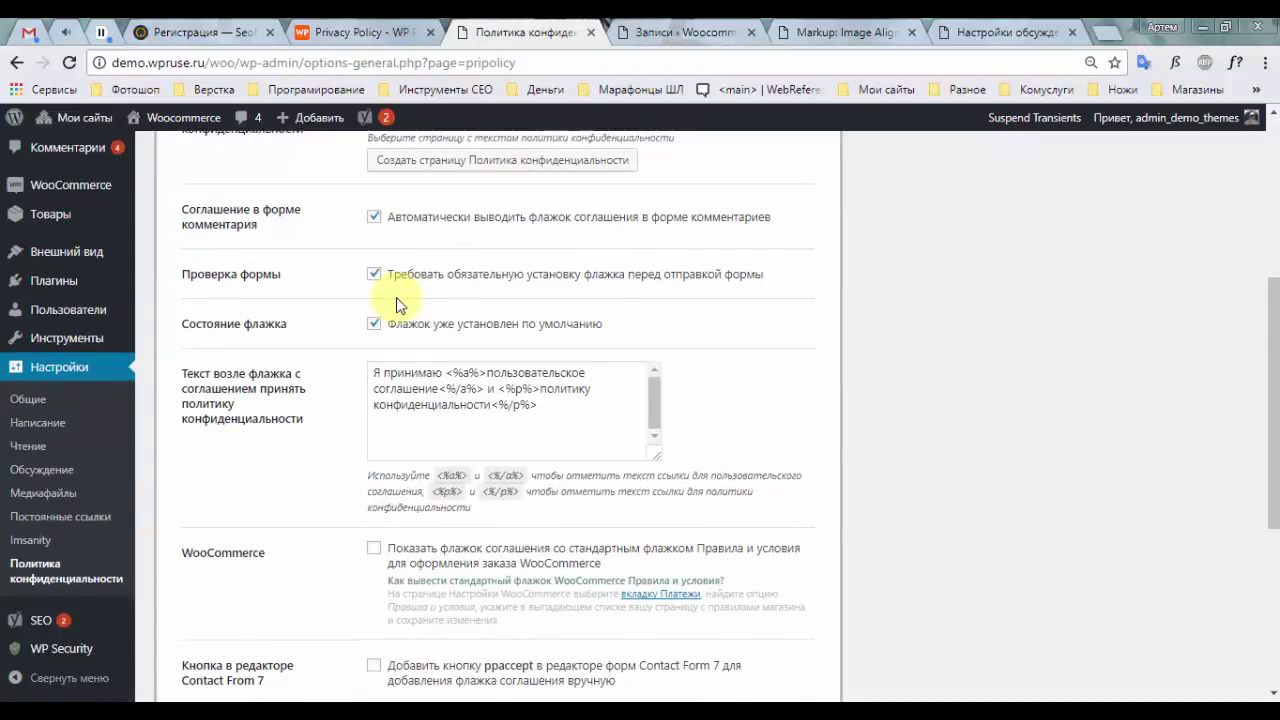
key("Tab")
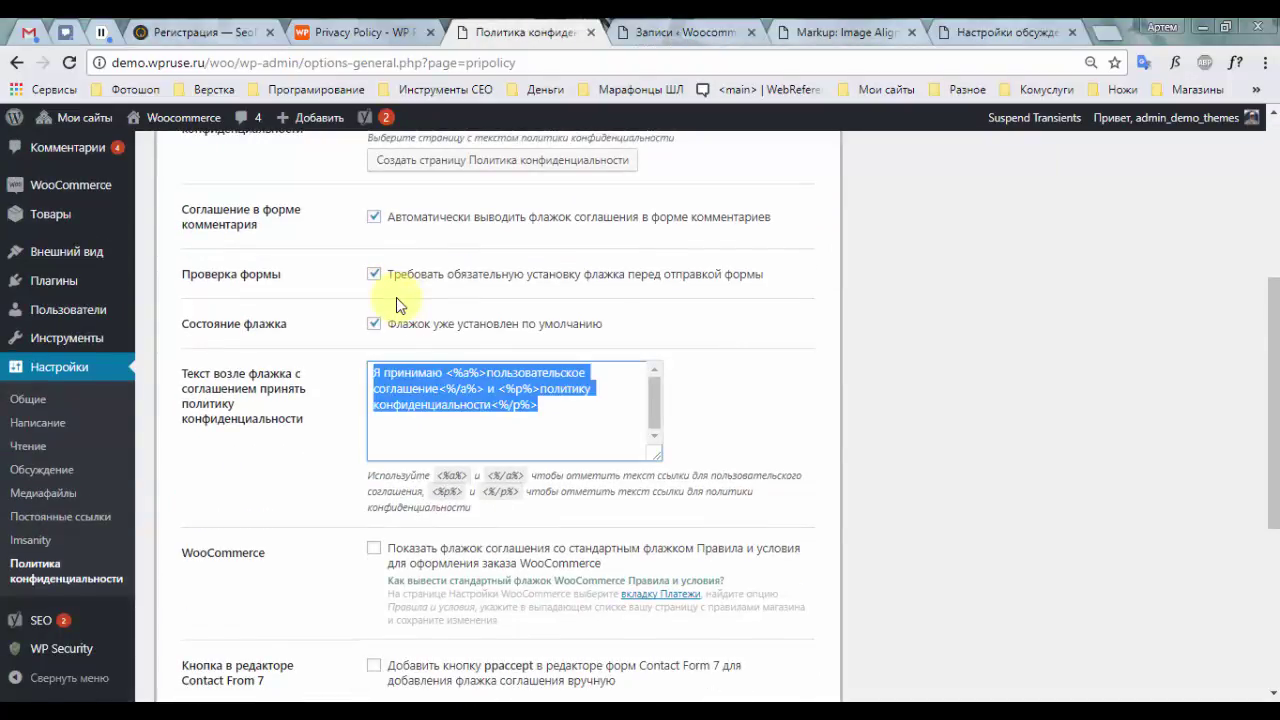
key("ctrl+Tab")
key("ctrl+Tab")
key("ctrl+shift+Tab")
key("ctrl+shift+Tab")
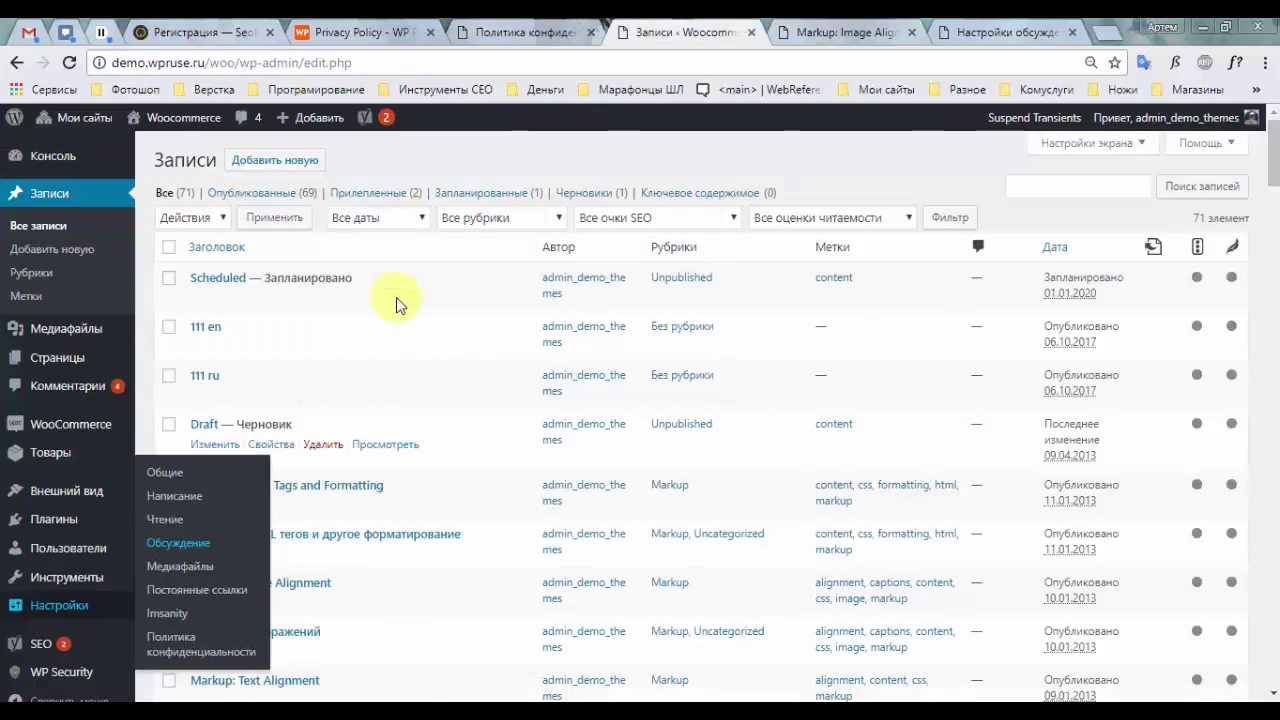
key("Right")
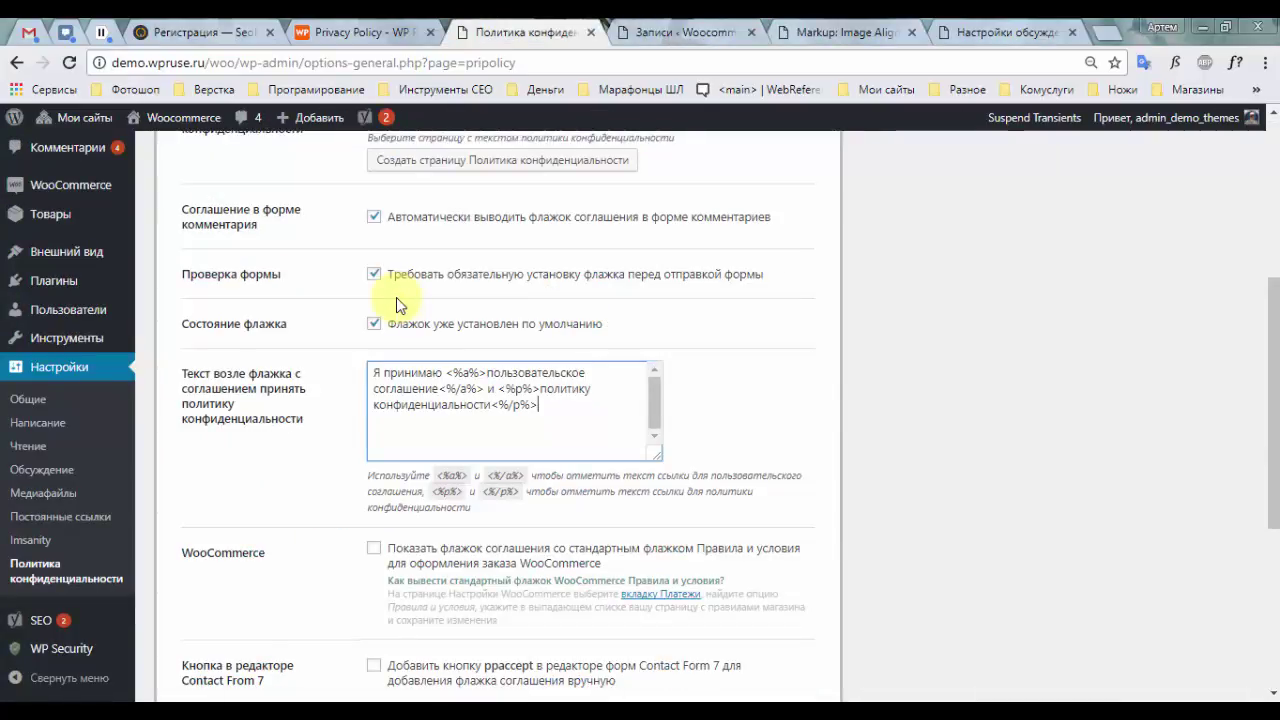
- Examine the agreement checkbox text and its <%a%> and <%p%> tags marking the user agreement and privacy policy links
key("Up")
key("shift+Left")
key("shift+Left")
key("shift+Left")
key("shift+Left")
key("shift+Left")
key("shift+Left")
key("shift+Left")
key("shift+Left")
key("Left")
key("Left")
key("Left")
key("shift+Left")
key("shift+Left")
key("shift+Left")
key("shift+Left")
key("shift+Left")
key("shift+Left")
key("shift+Left")
left_click(397, 305)
left_click(467, 405)
scroll(398, 303, "down", 2)
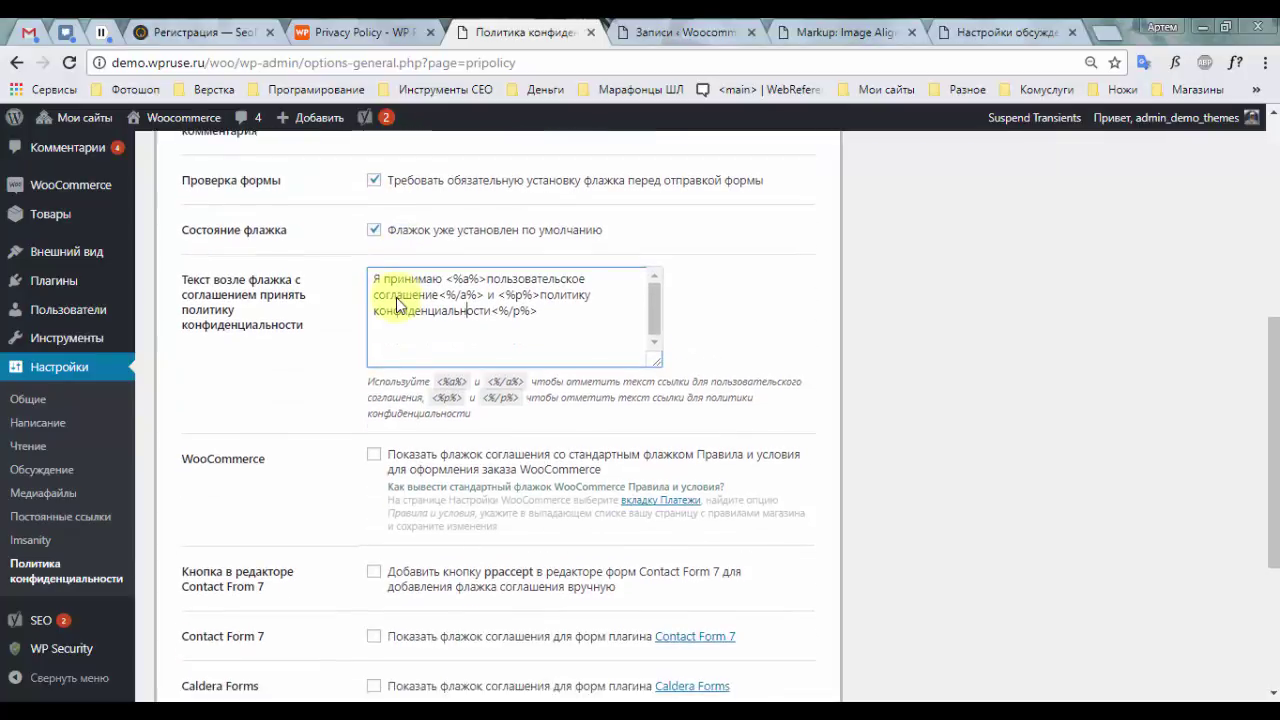
- Enable the agreement checkbox for the WooCommerce checkout alongside the standard "Правила и условия" checkbox and save the settings
scroll(398, 303, "down", 4)
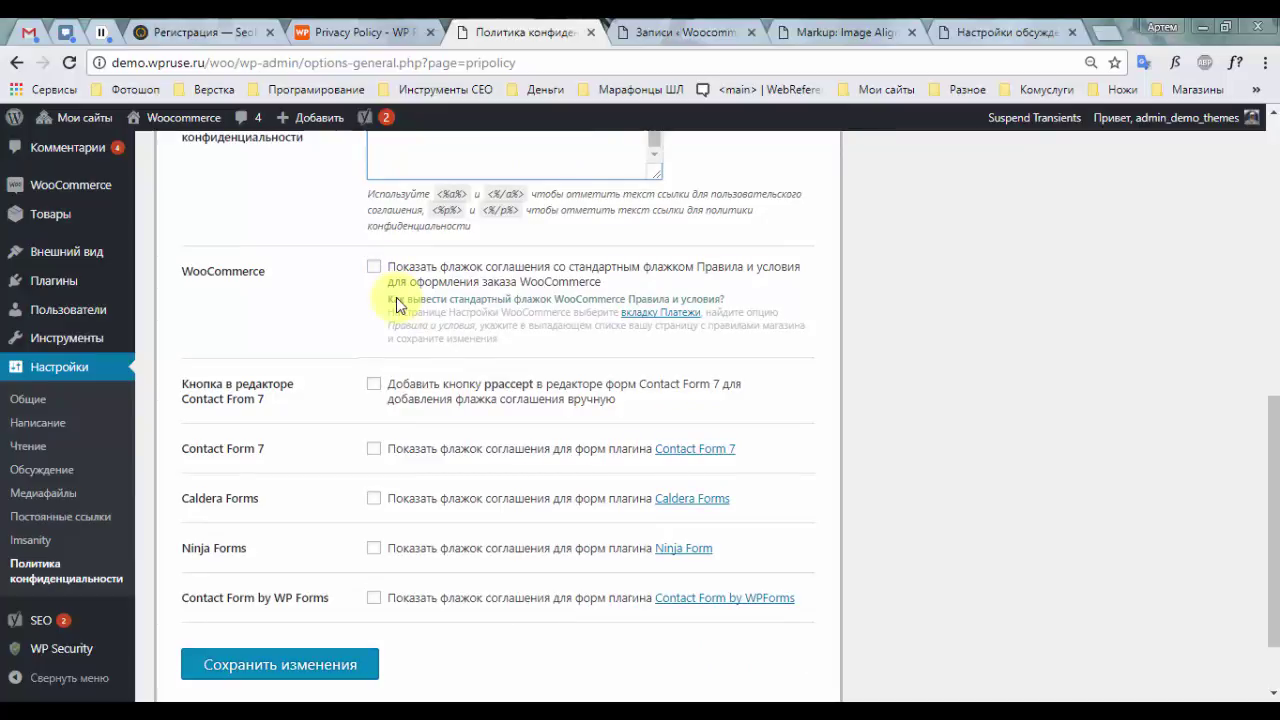
key("Tab")
key("space")
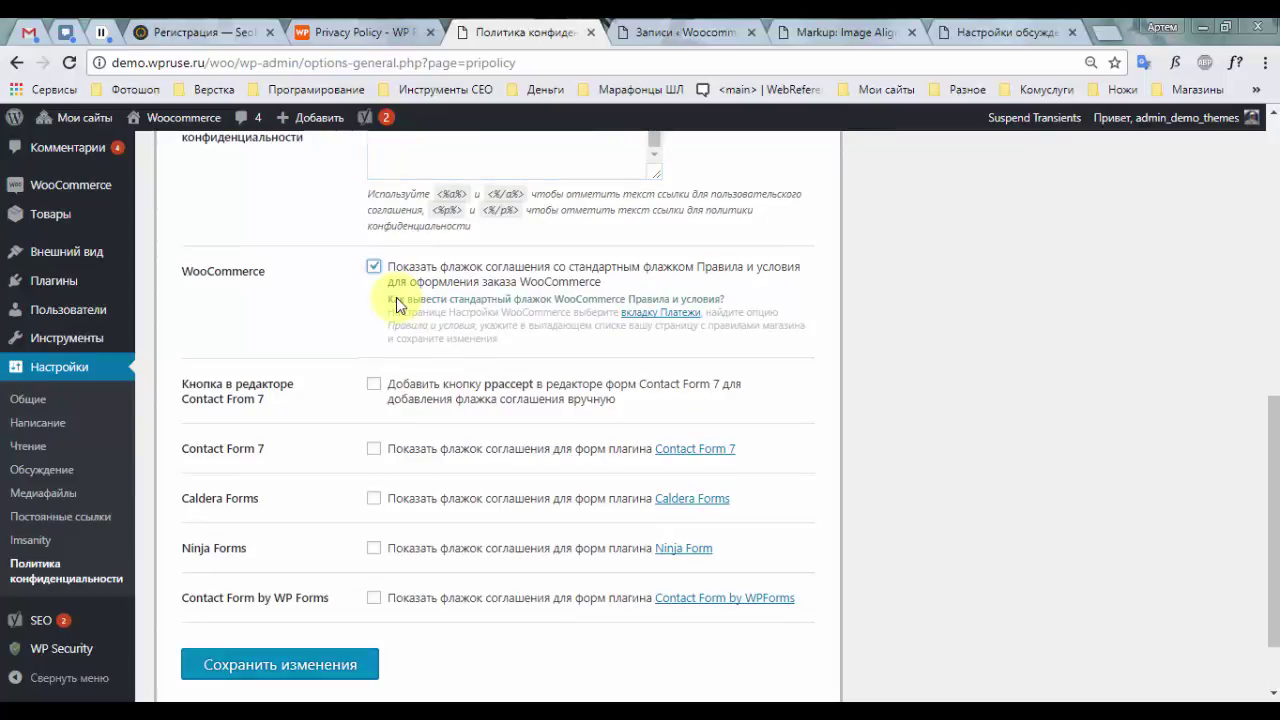
key("Return")
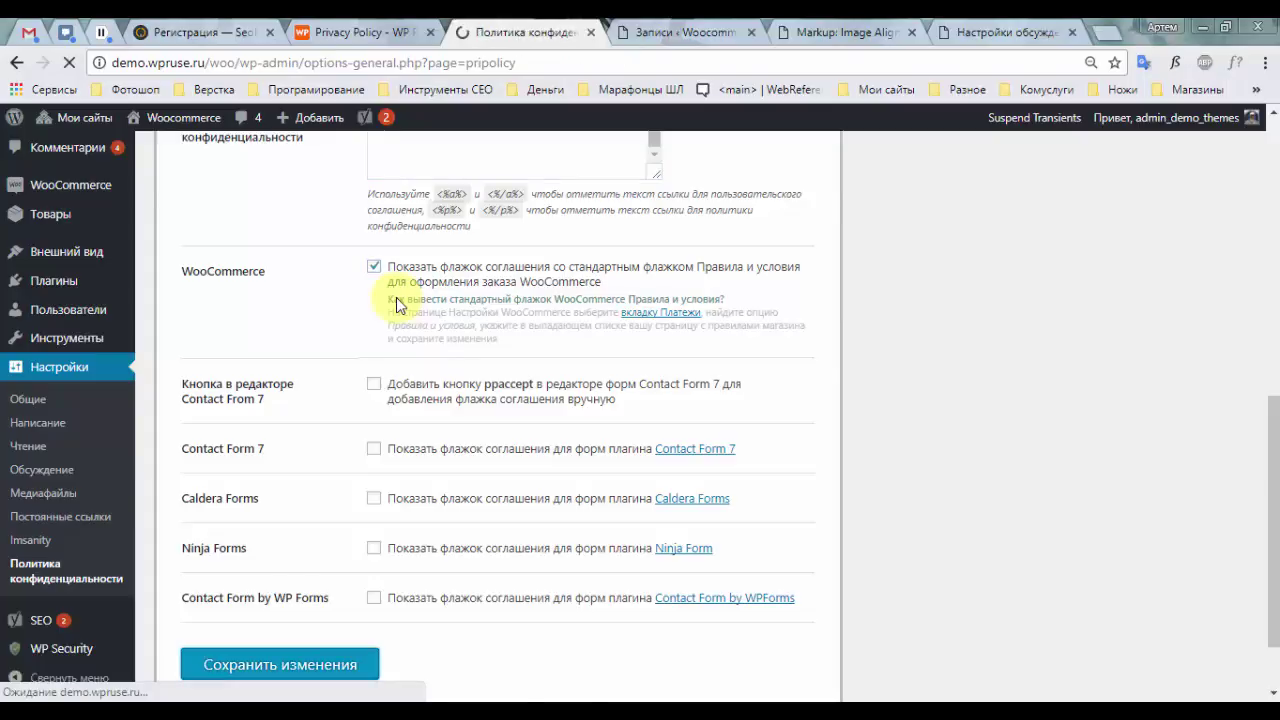
- Open the store's checkout page and view the agreement checkbox above the order confirmation
key("ctrl+Tab")
key("ctrl+Tab")
scroll(396, 305, "up", 10)
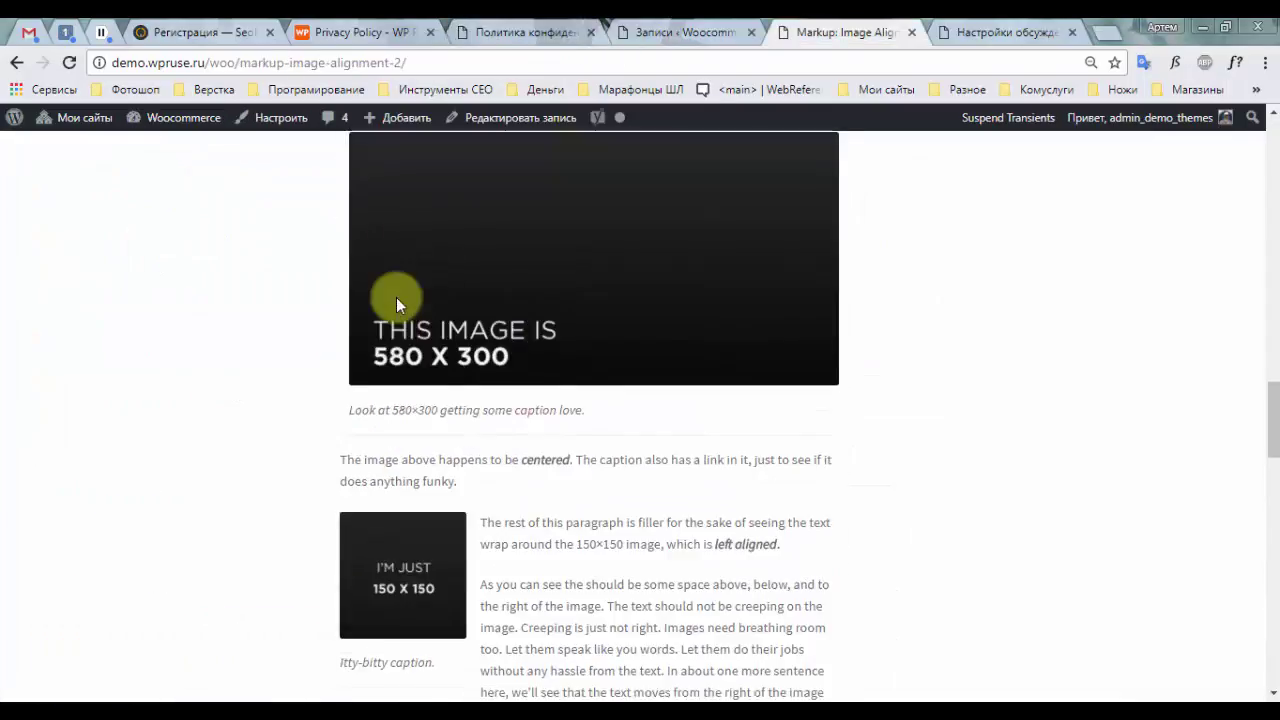
scroll(396, 305, "up", 8)
key("F5")
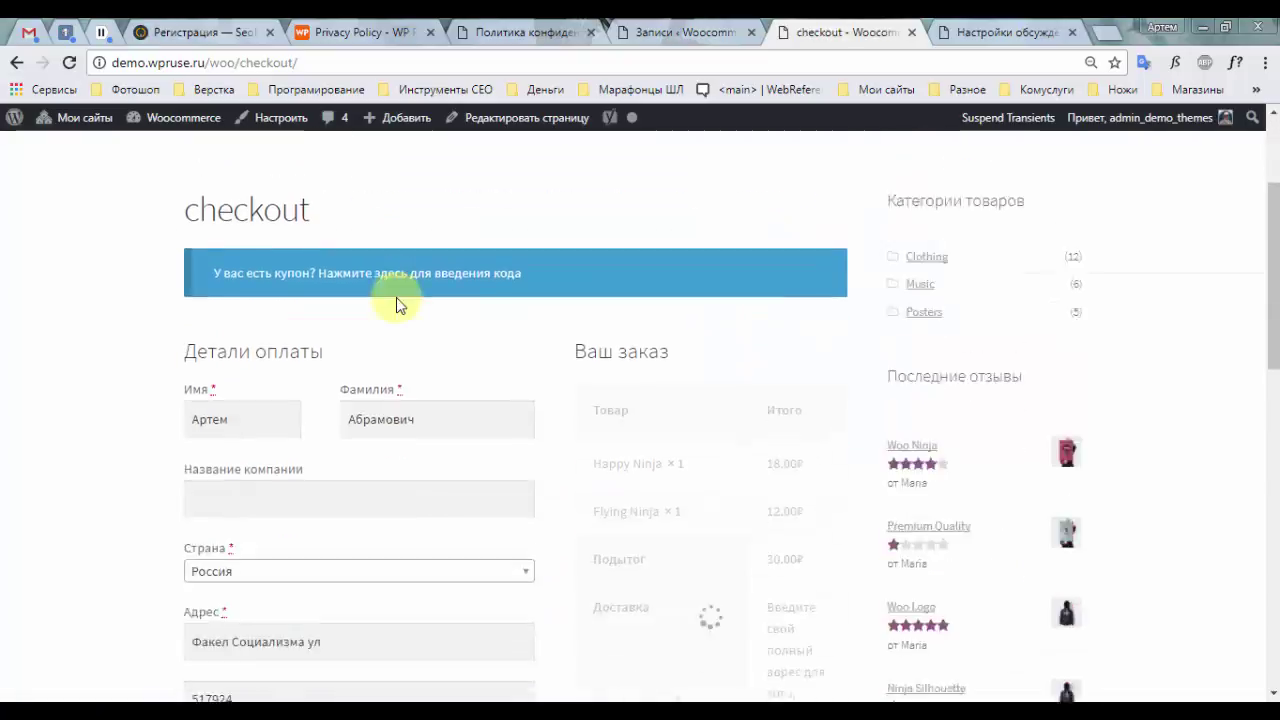
scroll(396, 305, "down", 10)
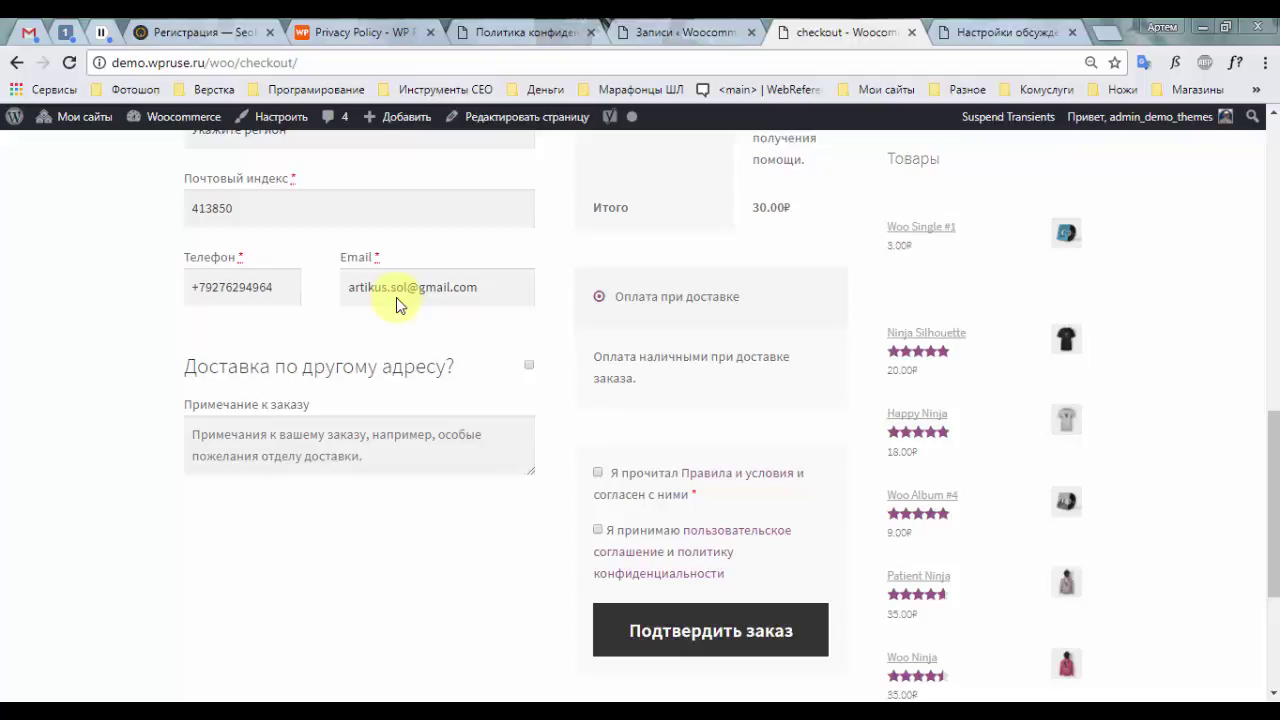
- Open the user agreement and privacy policy pages linked from the checkout checkbox and look through the text
key("Tab")
key("Return")
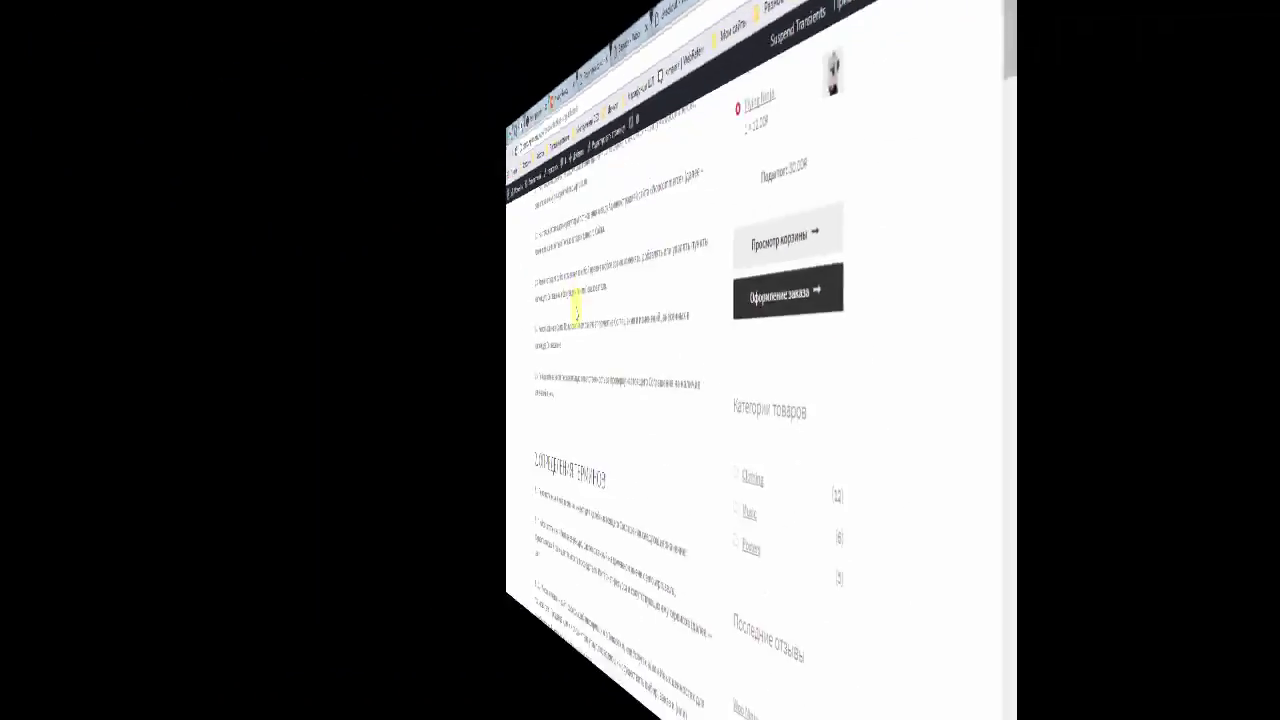
scroll(396, 305, "down", 2)
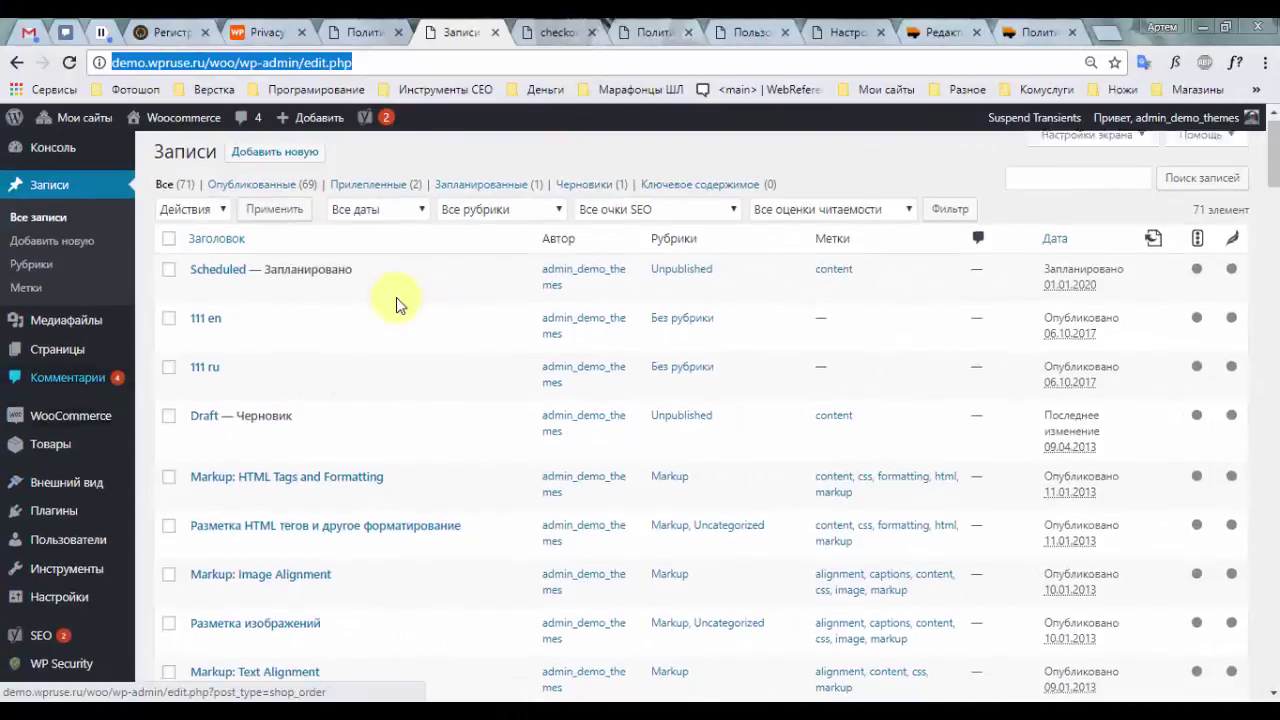
scroll(396, 300, "up", 2)
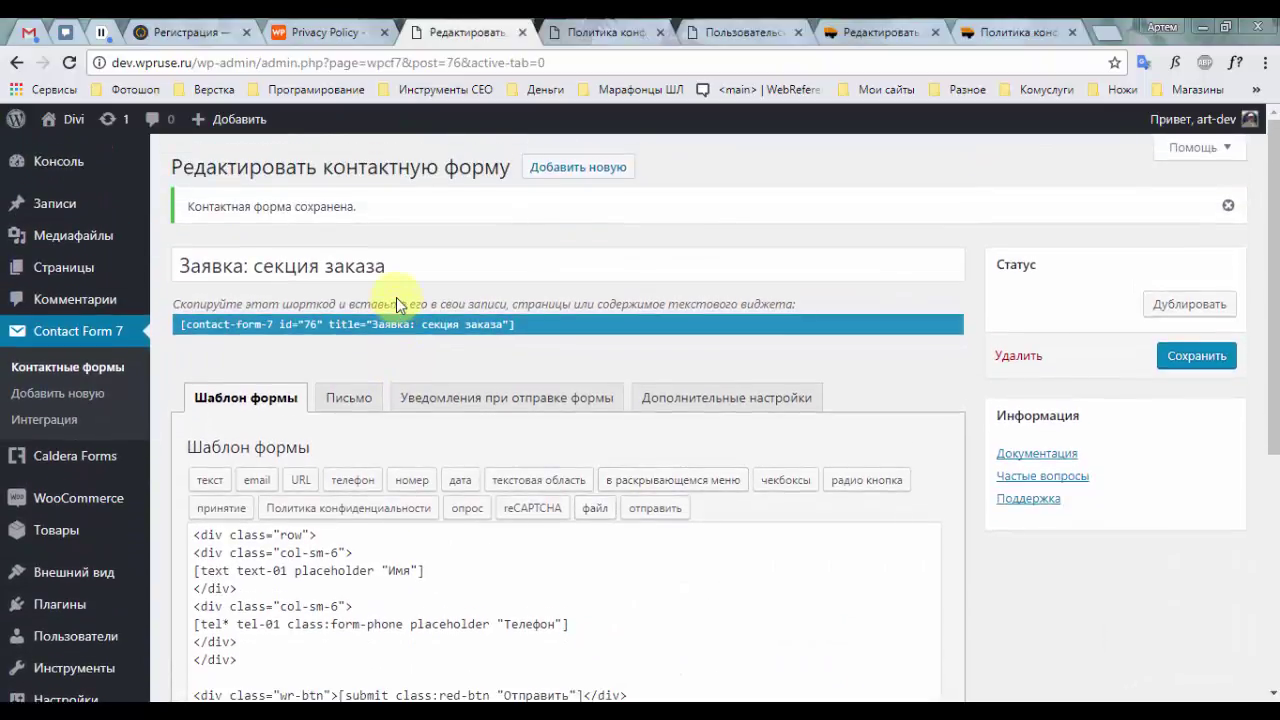
- Open the dev.wpruse.ru site in a new tab and view the contact form on its "О нас" page
key("ctrl+shift+t")
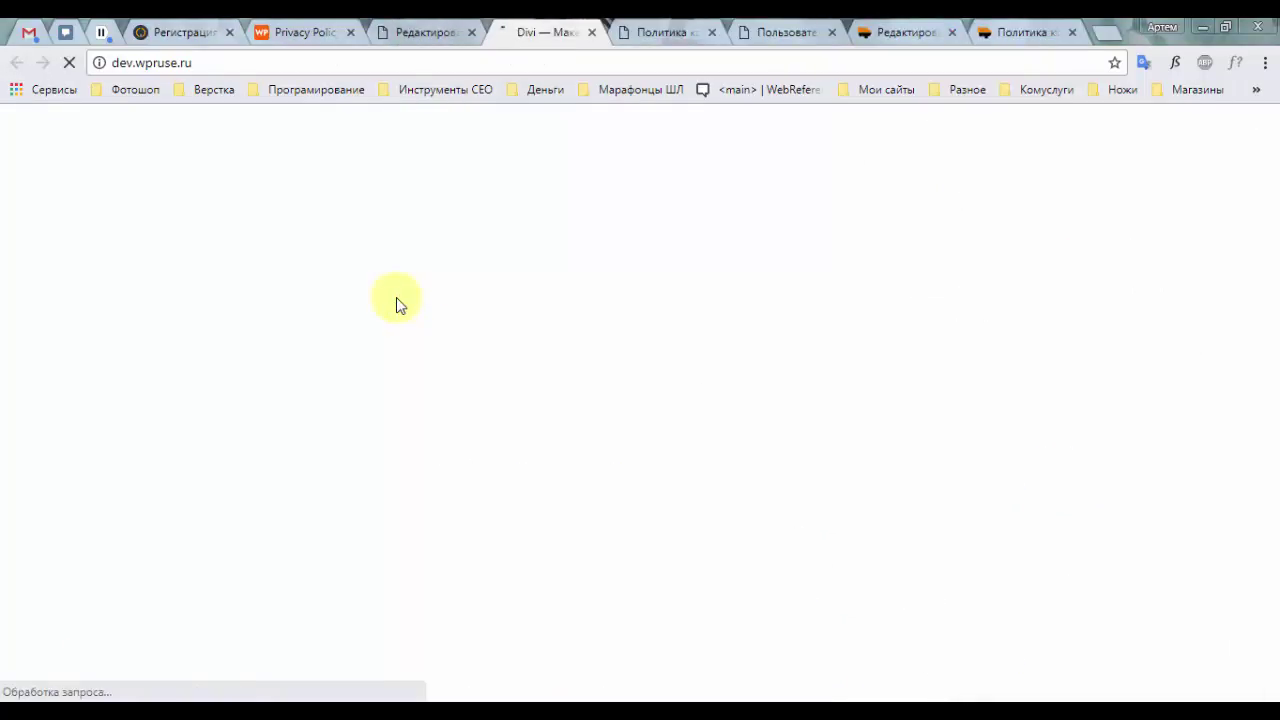
scroll(397, 305, "down", 5)
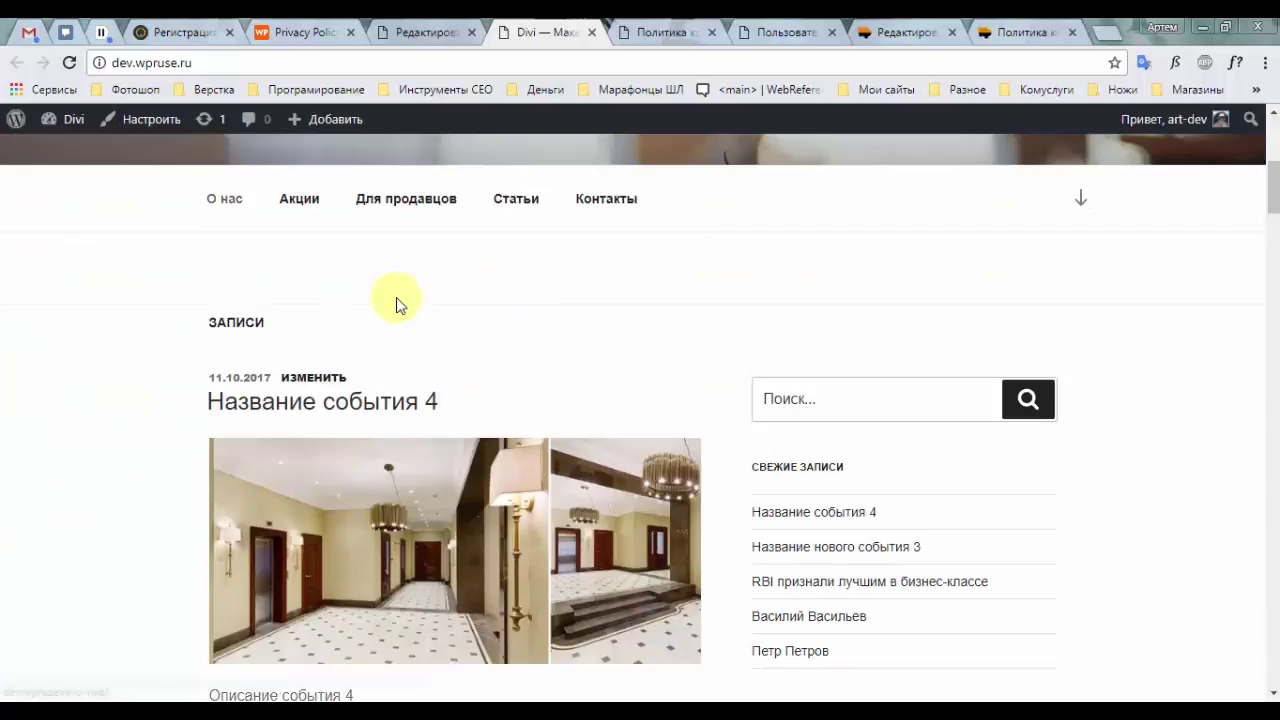
left_click(224, 198)
scroll(396, 305, "down", 1)
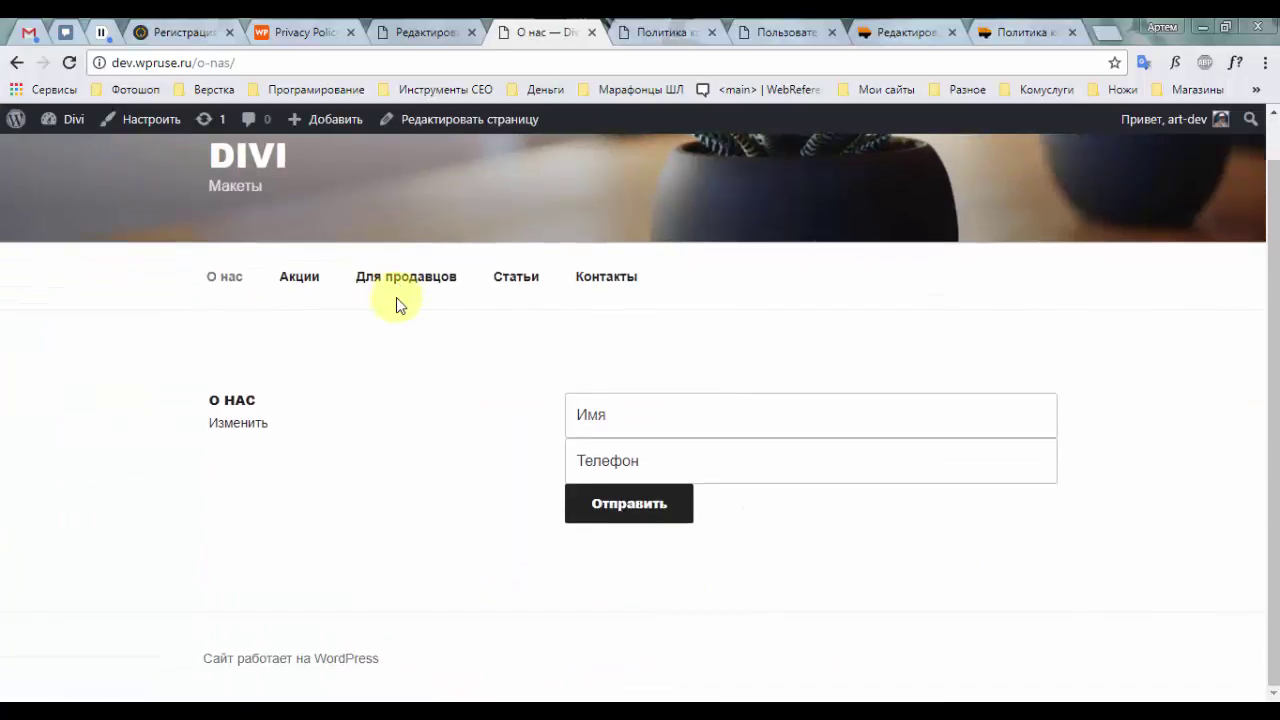
- In the dev site's privacy policy settings, enable the agreement checkbox for Contact Form 7, save, and reload the "О нас" page
key("ctrl+shift+Tab")
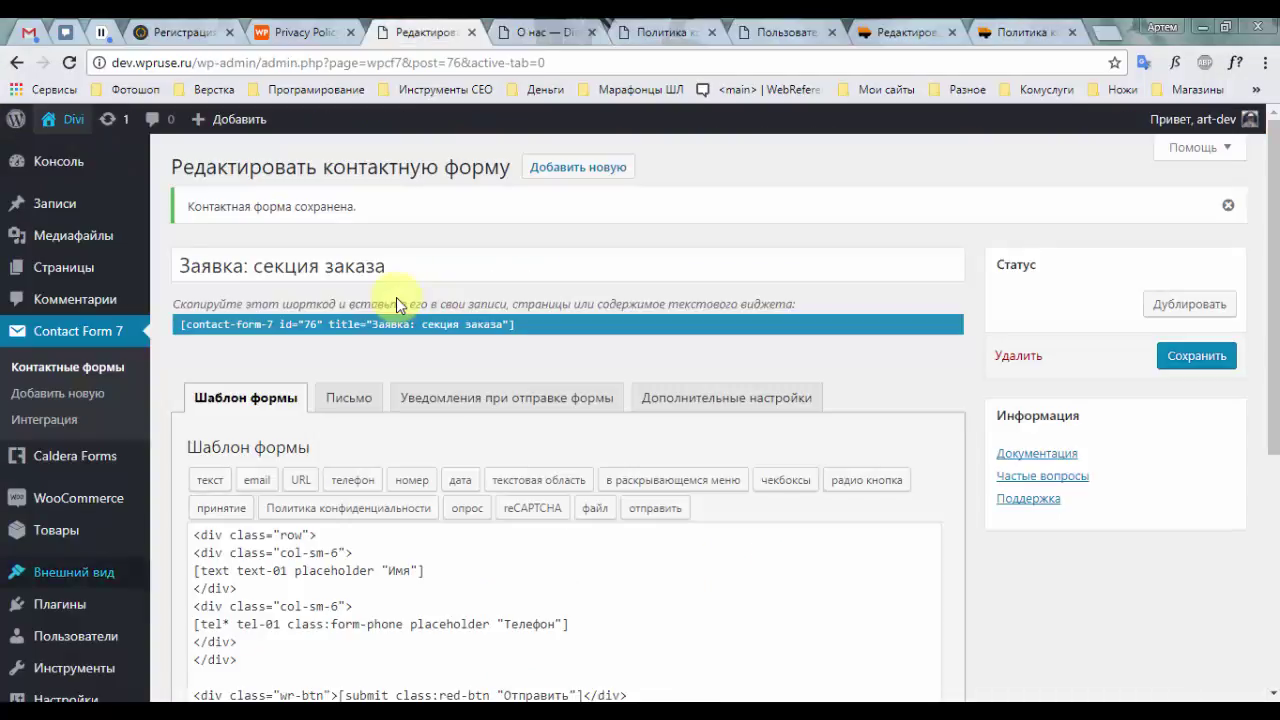
scroll(396, 305, "down", 2)
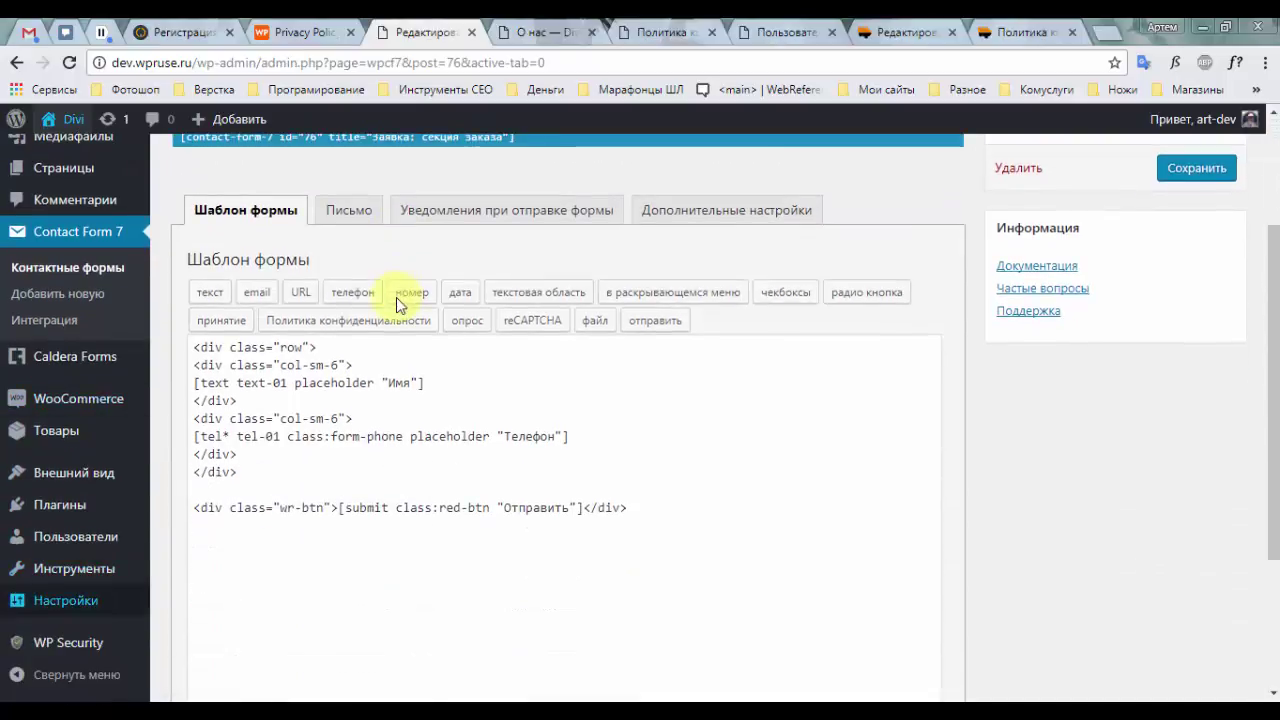
left_click(215, 637)
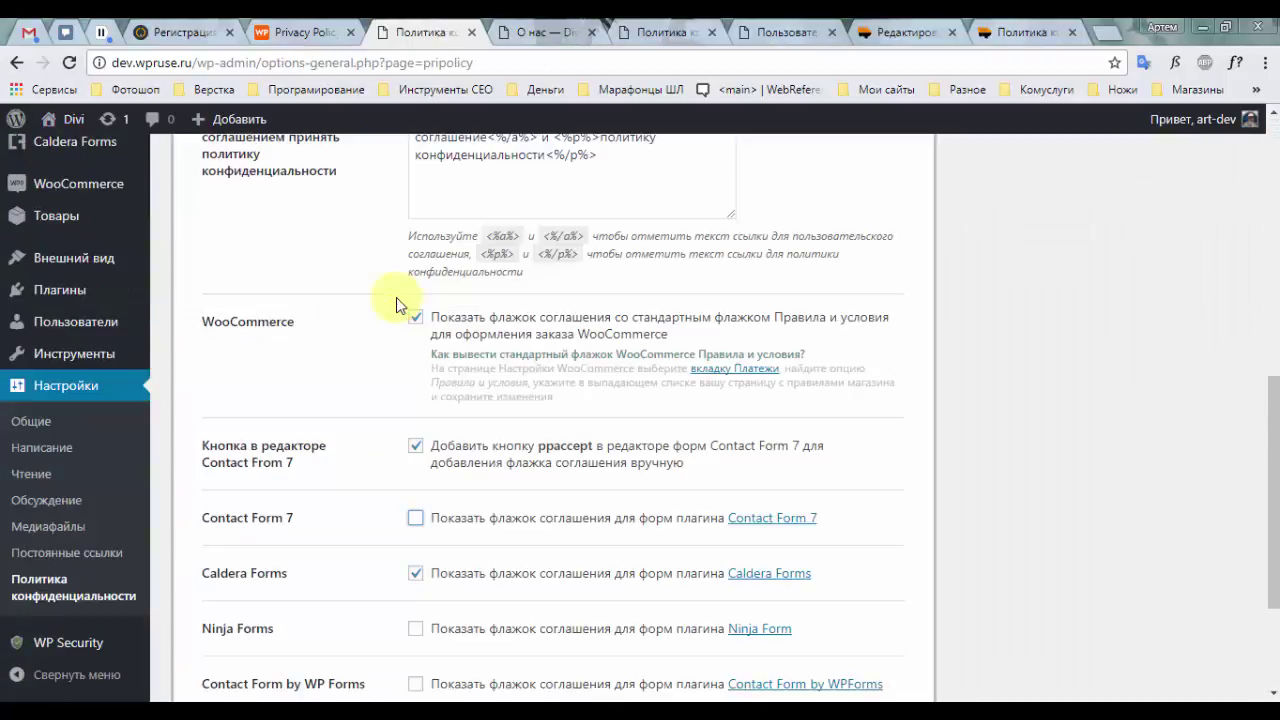
key("space")
scroll(396, 305, "down", 2)
key("ctrl+Tab")
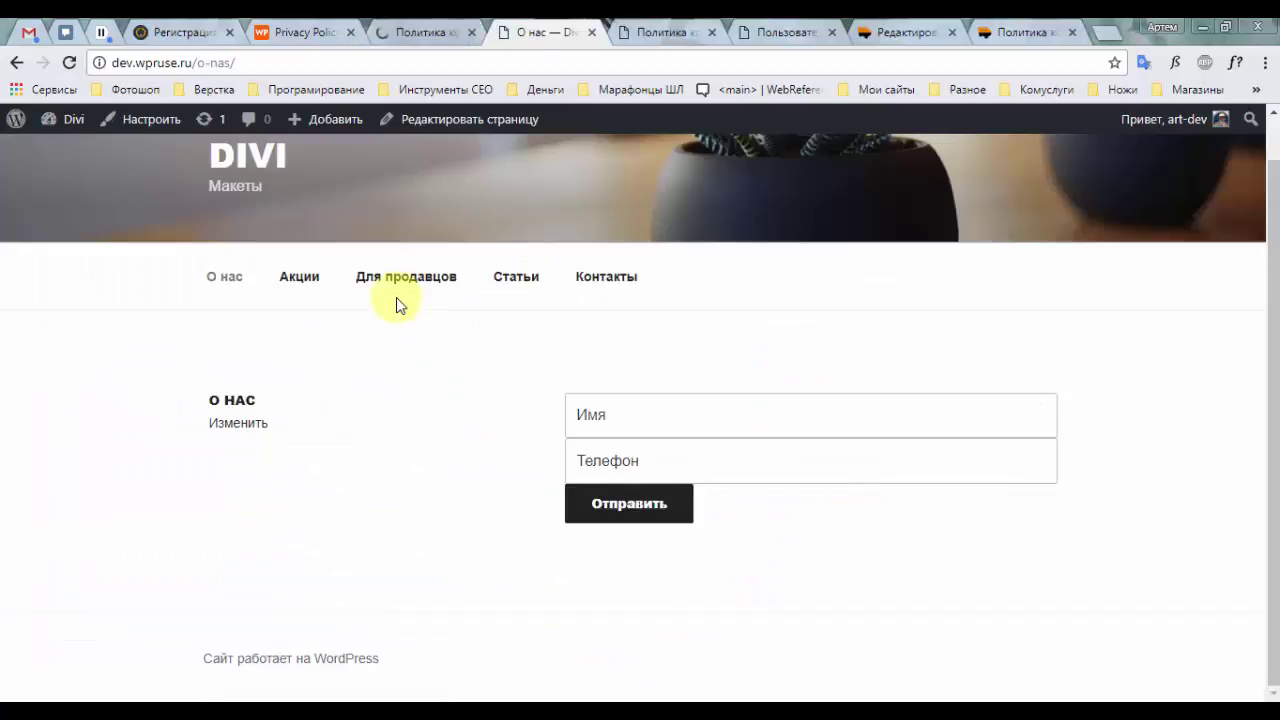
key("F5")
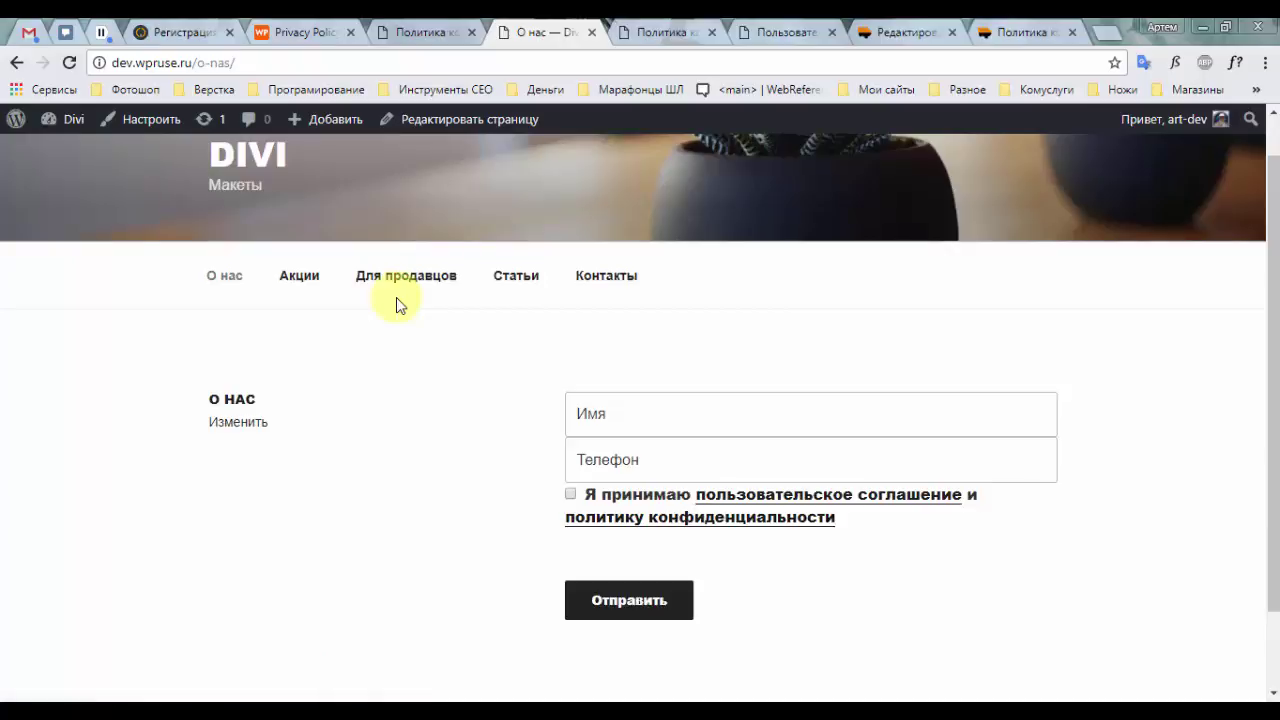
- Review the plugin settings, including the WooCommerce, Contact Form 7, Caldera Forms, Ninja Forms and WP Forms integration options
key("ctrl+shift+Tab")
scroll(396, 305, "down", 7)
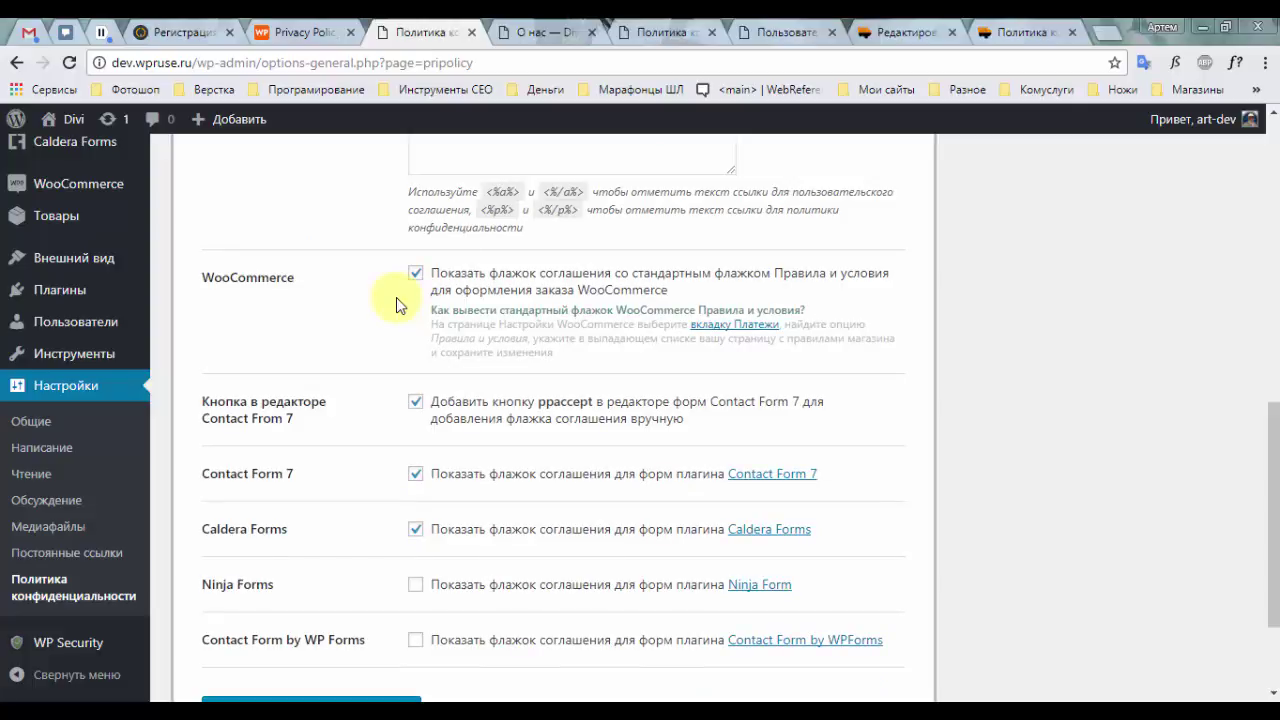
left_click_drag(365, 639, 300, 639)
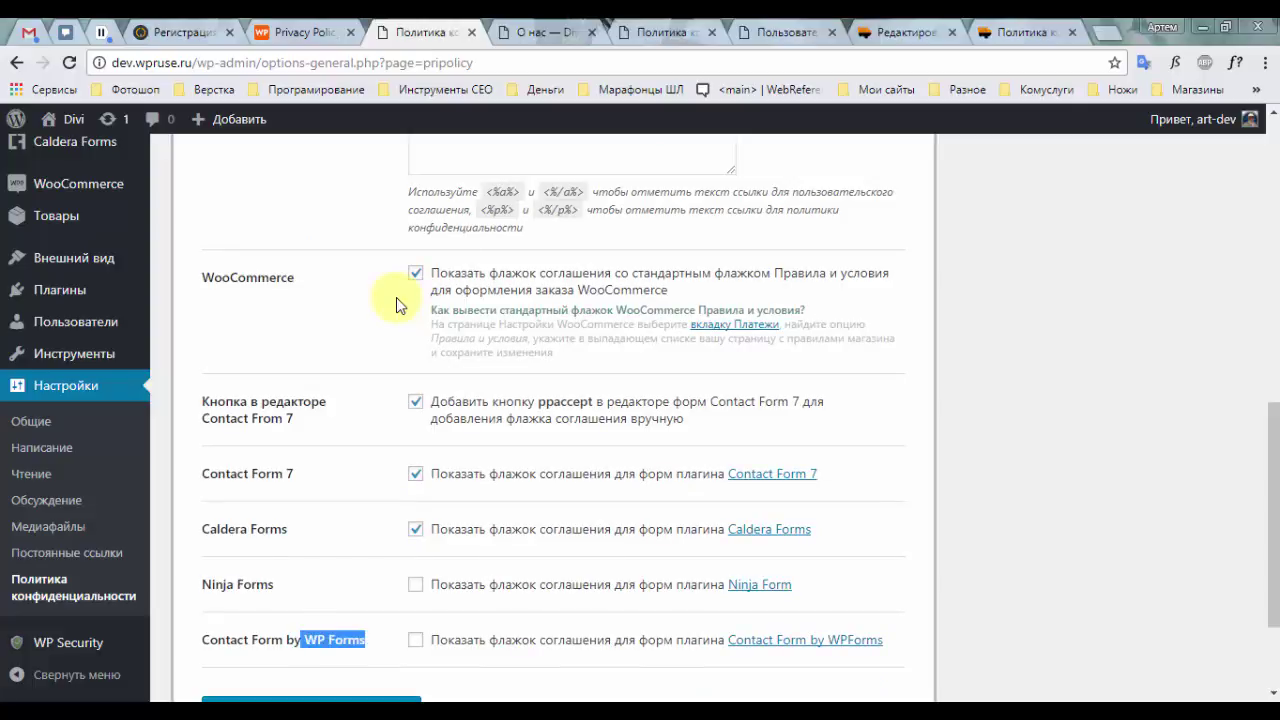
left_click_drag(273, 584, 214, 584)
left_click(396, 305)
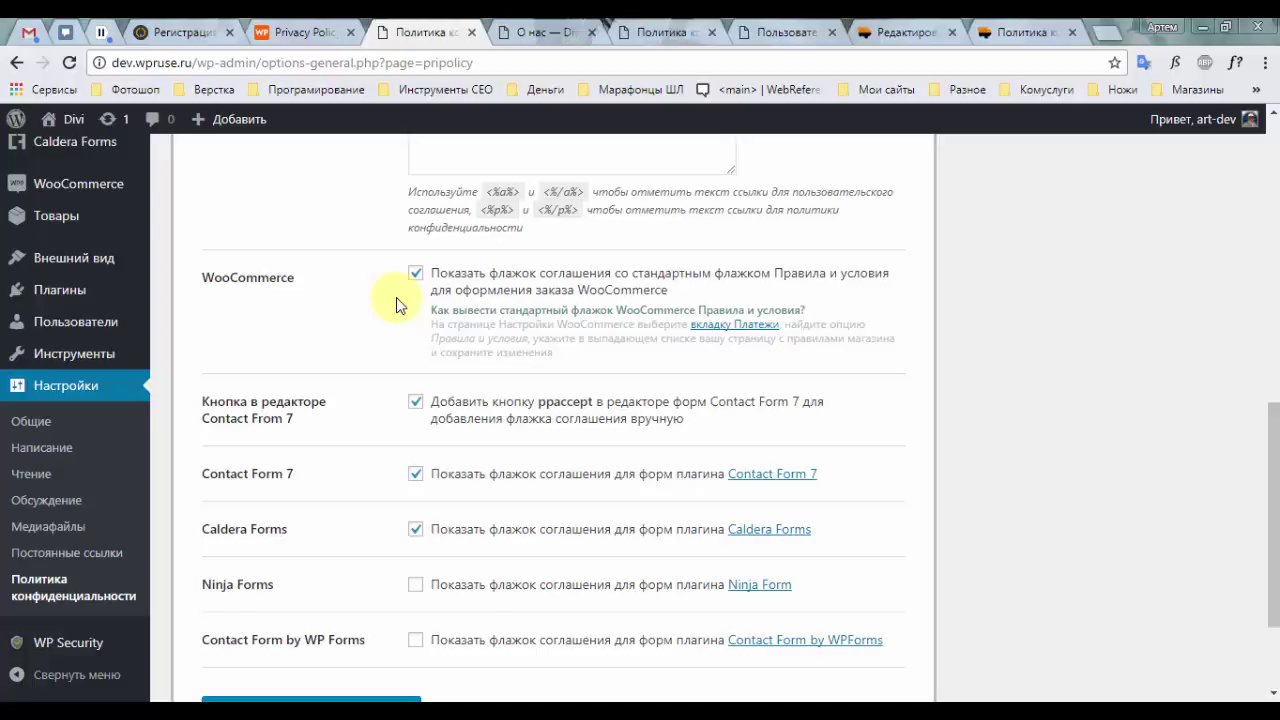
scroll(396, 305, "up", 1)
scroll(396, 305, "down", 2)
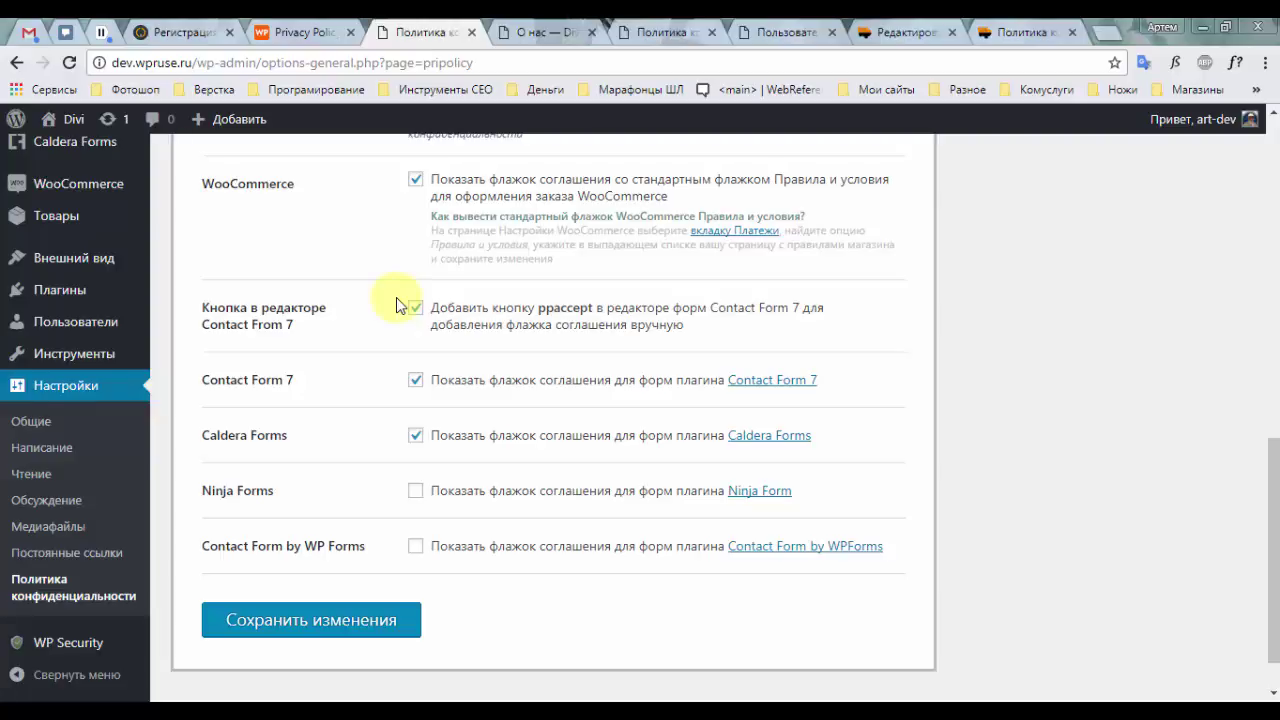
scroll(397, 305, "up", 8)
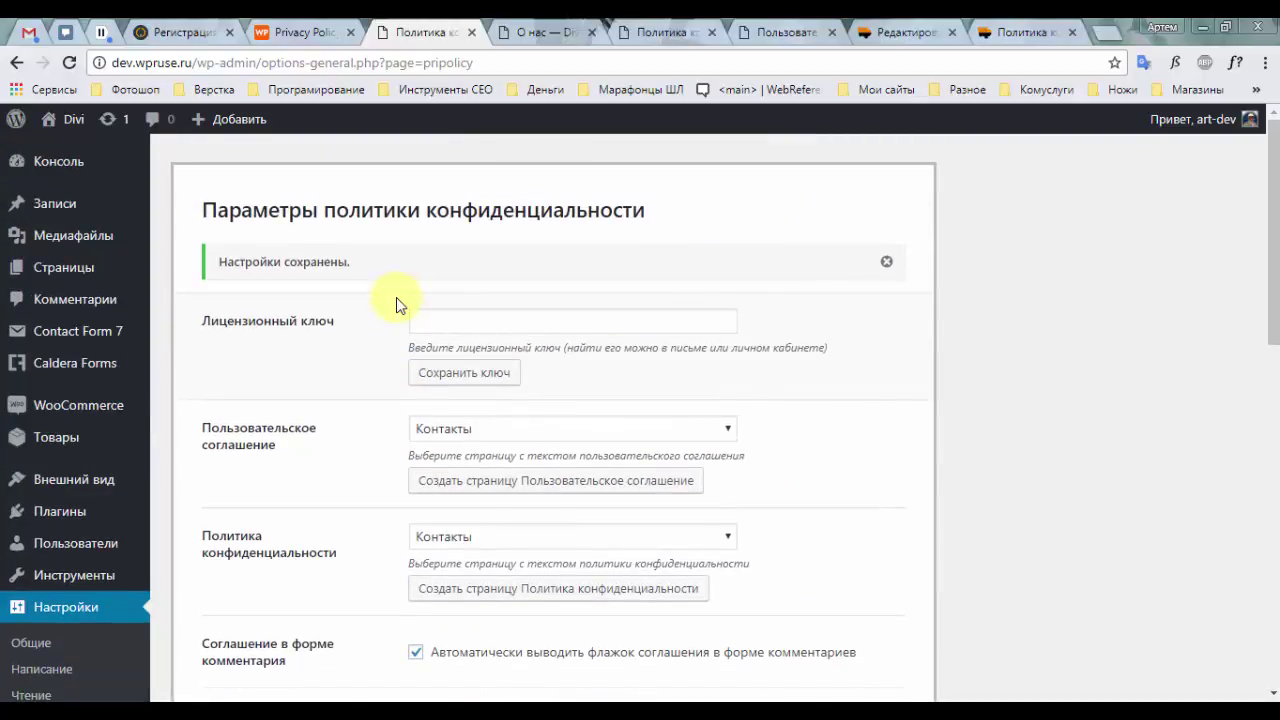
scroll(397, 305, "down", 10)
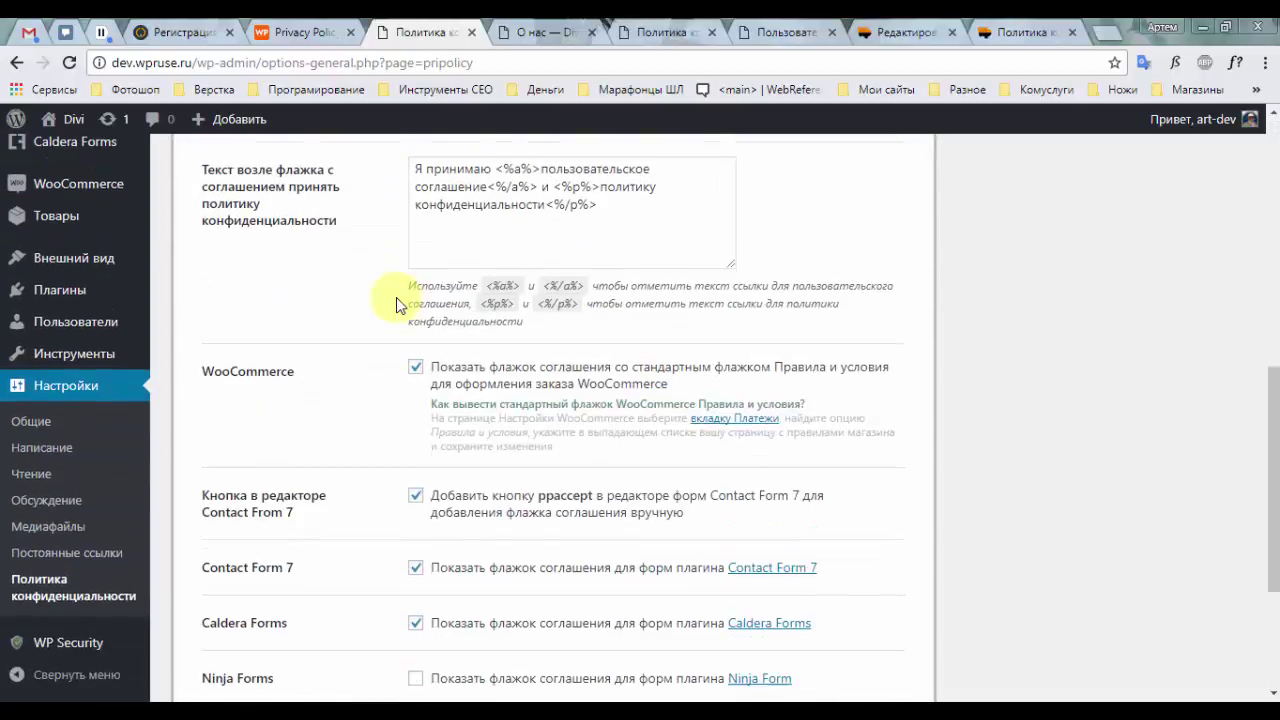
scroll(397, 305, "up", 10)
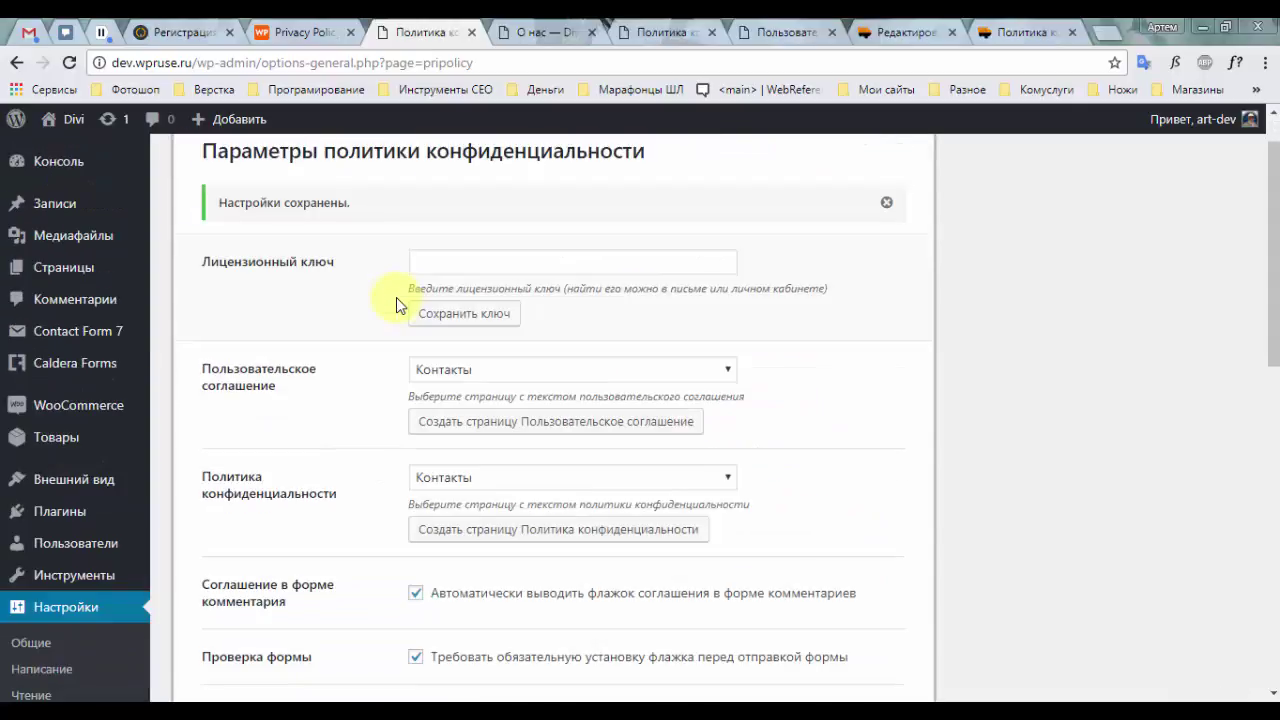